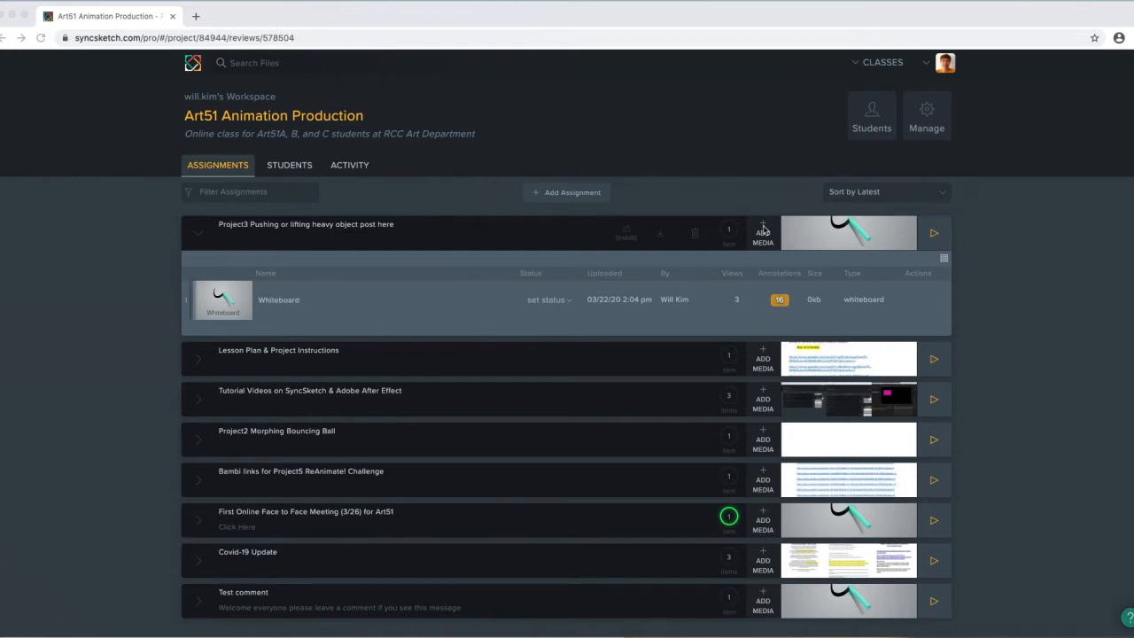
- Add a new whiteboard to the "Project3 Pushing or lifting heavy object post here" assignment and open it
{"action": "left_click", "coordinate": [764, 230]}
{"action": "left_click", "coordinate": [764, 229]}
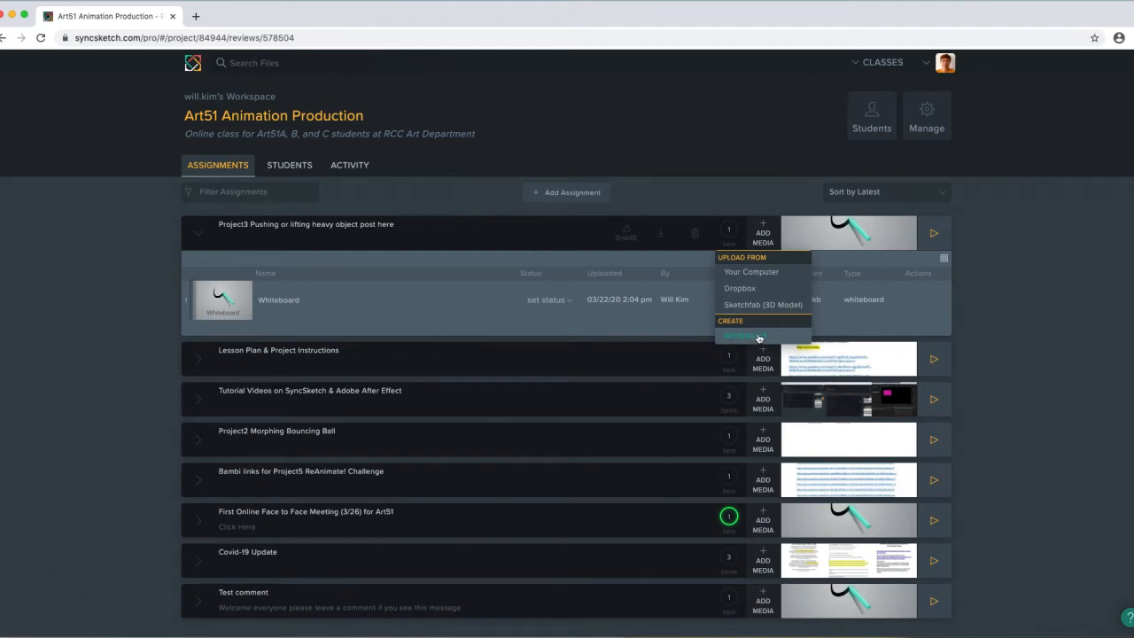
{"action": "left_click", "coordinate": [759, 337]}
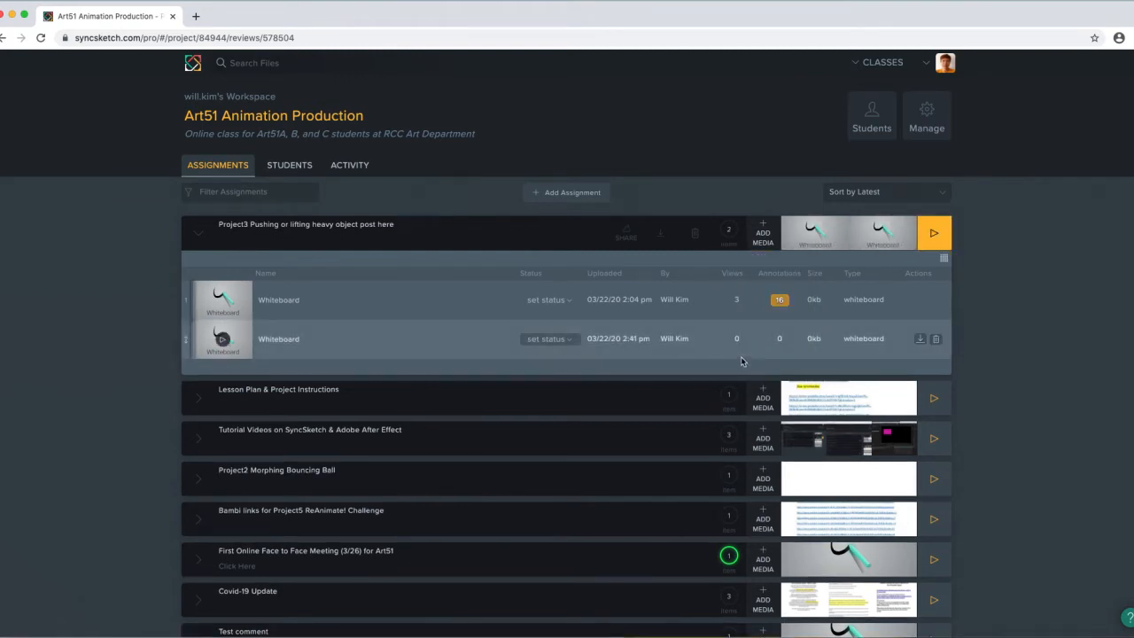
{"action": "left_click", "coordinate": [222, 343]}
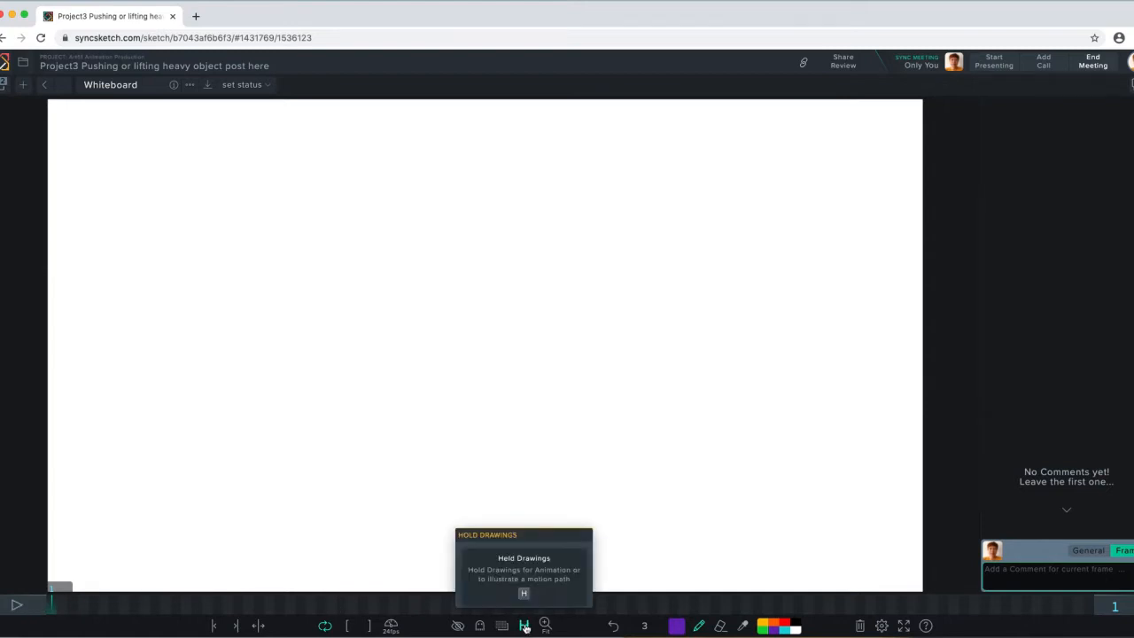
- Set the held drawings mode to Hold Frames - new sketch
{"action": "left_click", "coordinate": [523, 626]}
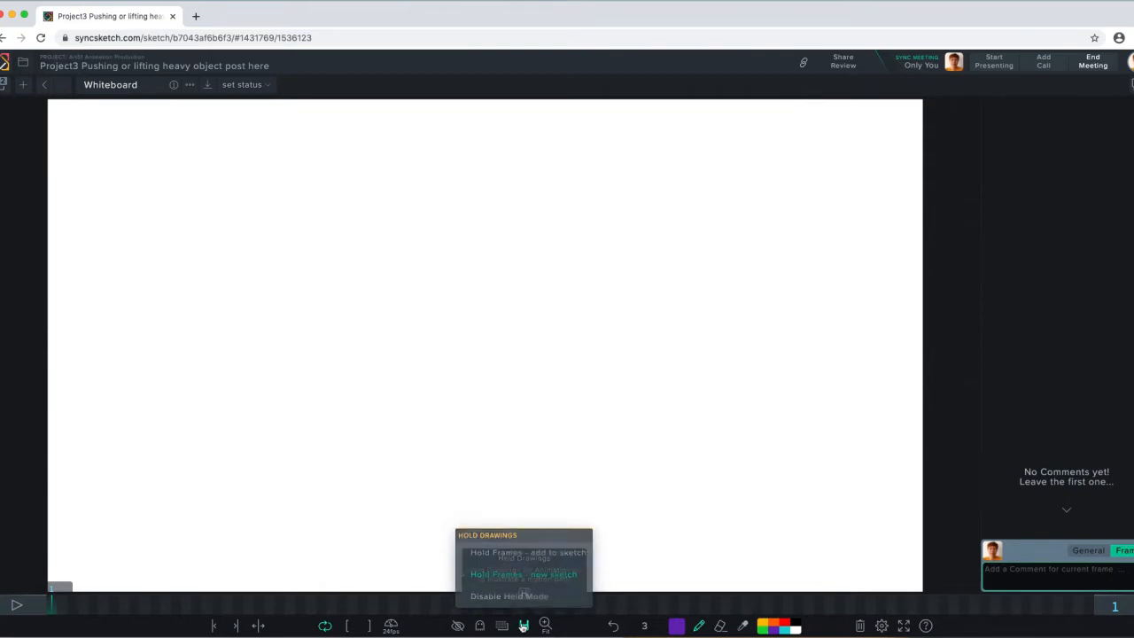
{"action": "left_click", "coordinate": [550, 576]}
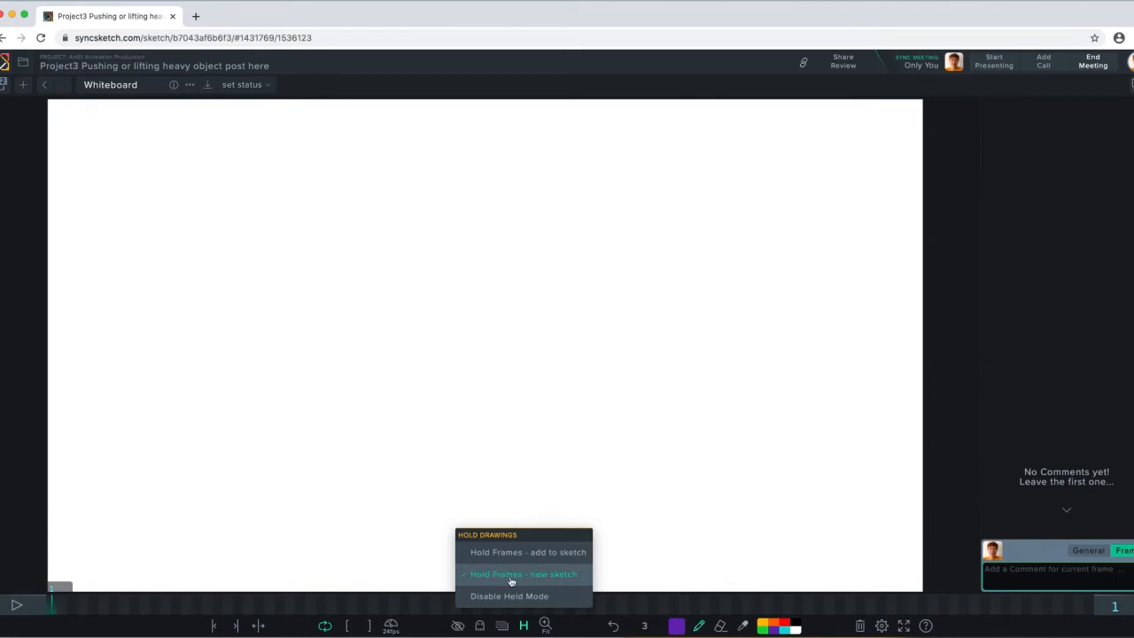
{"action": "left_click", "coordinate": [554, 576]}
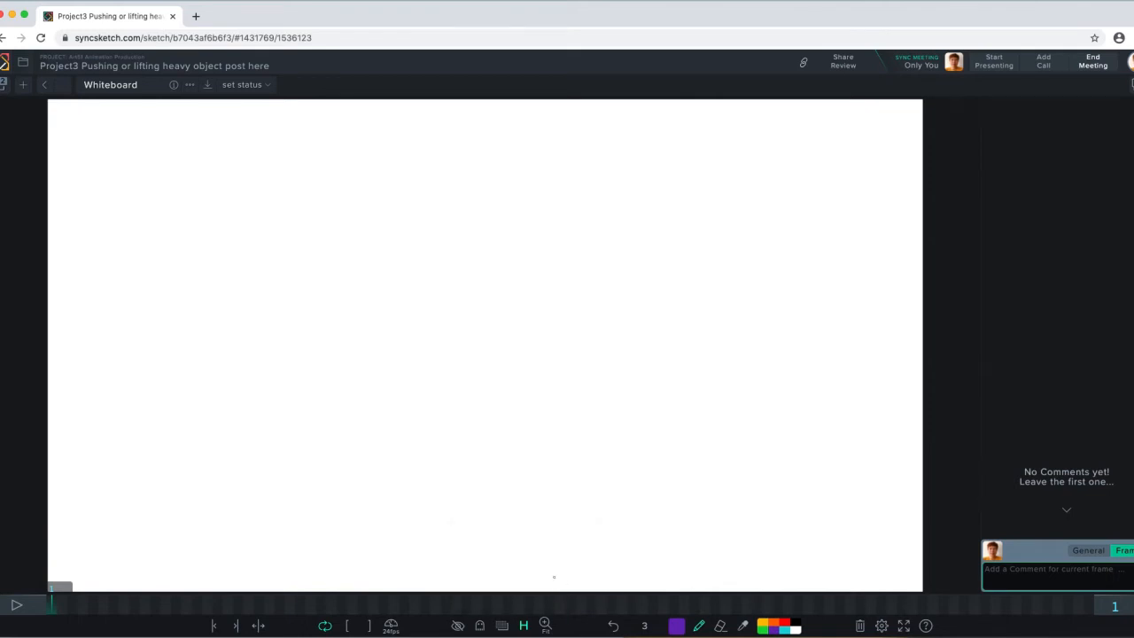
- Turn on ghosting and set the playback speed to 24fps - Original
{"action": "left_click", "coordinate": [480, 627]}
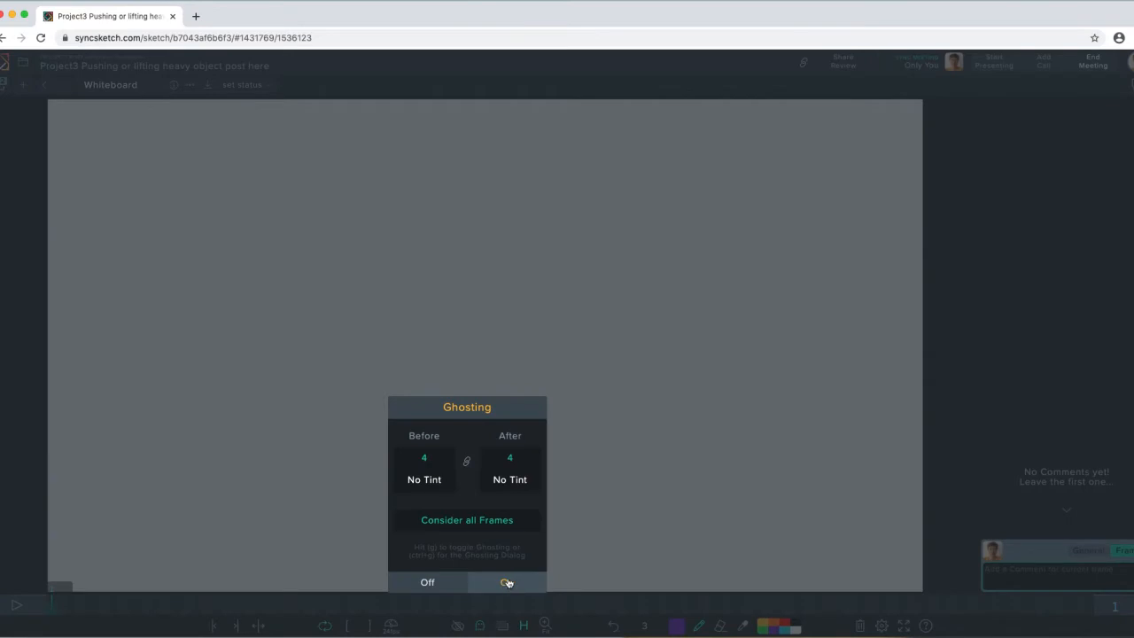
{"action": "left_click", "coordinate": [507, 582]}
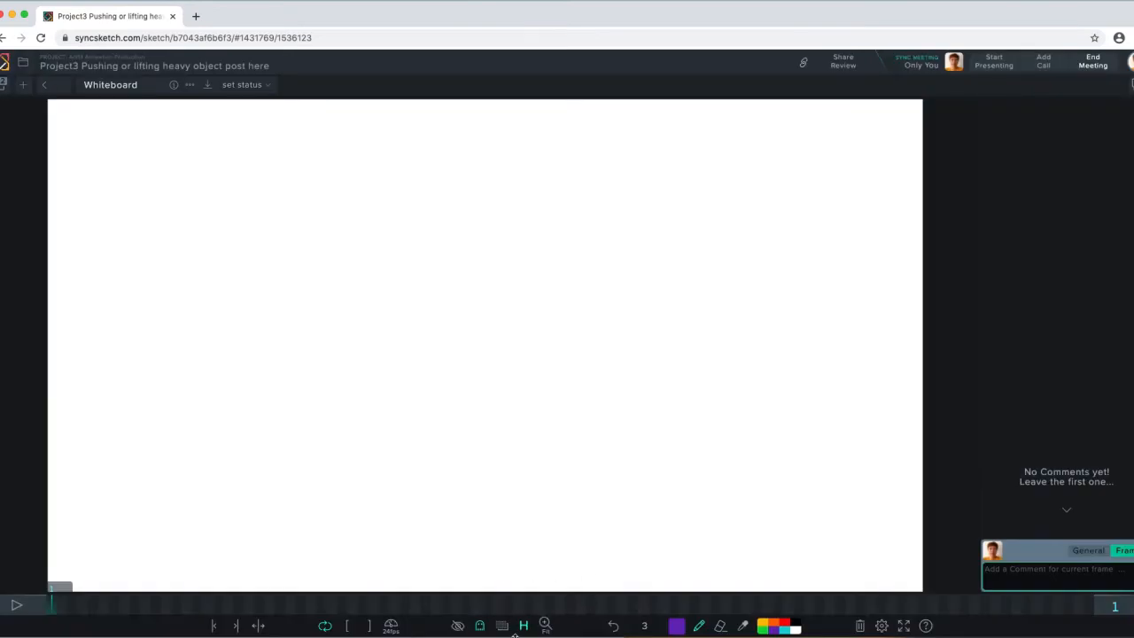
{"action": "left_click", "coordinate": [391, 625]}
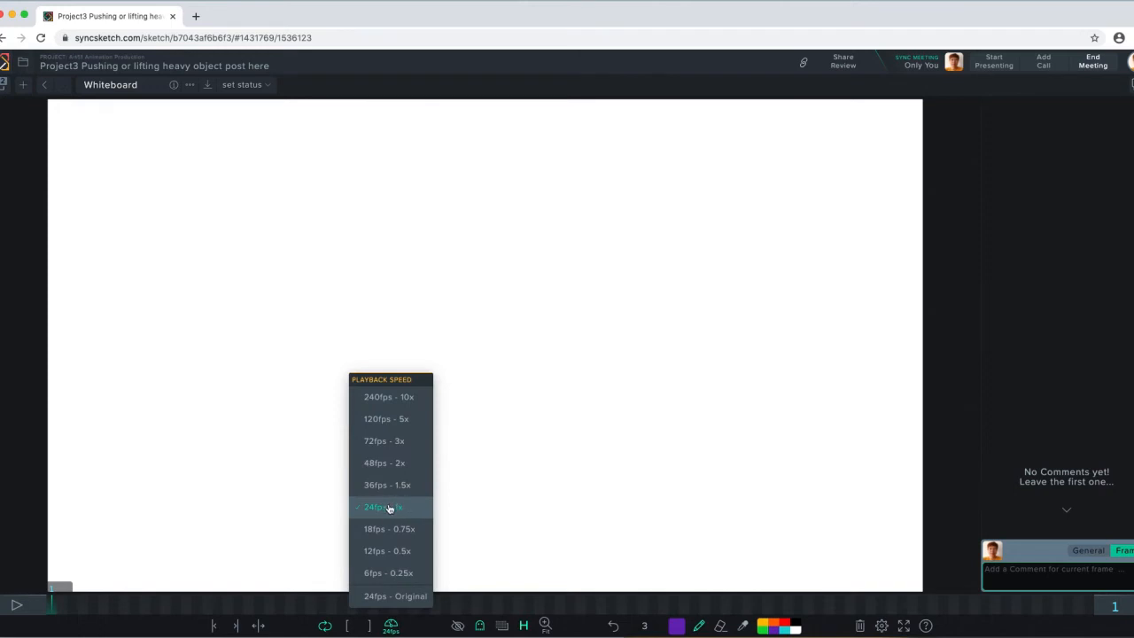
{"action": "left_click", "coordinate": [403, 598]}
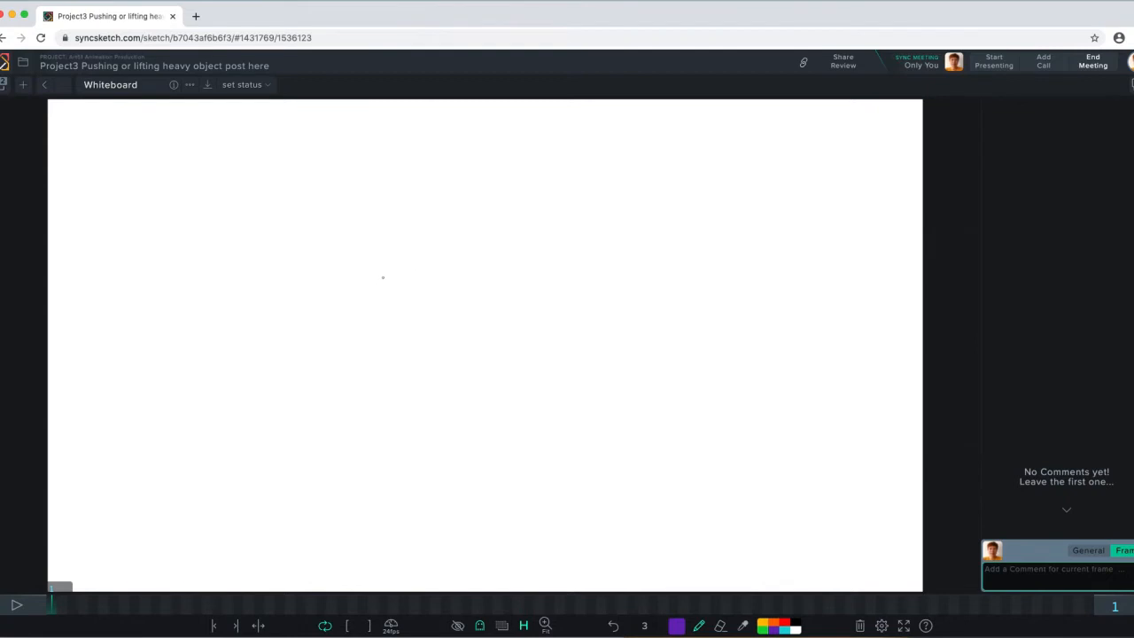
- Handwrite "Project 3" in purple on frame 1, with "Art51A" on the line below it
{"action": "mouse_move", "coordinate": [387, 262]}
{"action": "left_mouse_down"}
{"action": "mouse_move", "coordinate": [381, 296]}
{"action": "mouse_move", "coordinate": [384, 277]}
{"action": "mouse_move", "coordinate": [407, 273]}
{"action": "left_mouse_up"}
{"action": "mouse_move", "coordinate": [418, 274]}
{"action": "left_mouse_down"}
{"action": "mouse_move", "coordinate": [413, 284]}
{"action": "mouse_move", "coordinate": [418, 274]}
{"action": "left_mouse_up"}
{"action": "left_click_drag", "start_coordinate": [429, 279], "coordinate": [416, 303]}
{"action": "left_click_drag", "start_coordinate": [434, 286], "coordinate": [455, 291]}
{"action": "mouse_move", "coordinate": [457, 278]}
{"action": "left_mouse_down"}
{"action": "mouse_move", "coordinate": [480, 276]}
{"action": "mouse_move", "coordinate": [477, 295]}
{"action": "mouse_move", "coordinate": [498, 290]}
{"action": "left_mouse_up"}
{"action": "mouse_move", "coordinate": [355, 327]}
{"action": "left_mouse_down"}
{"action": "mouse_move", "coordinate": [341, 358]}
{"action": "mouse_move", "coordinate": [361, 353]}
{"action": "left_mouse_up"}
{"action": "left_click_drag", "start_coordinate": [345, 345], "coordinate": [375, 334]}
{"action": "mouse_move", "coordinate": [369, 342]}
{"action": "left_mouse_down"}
{"action": "mouse_move", "coordinate": [393, 336]}
{"action": "mouse_move", "coordinate": [382, 359]}
{"action": "mouse_move", "coordinate": [398, 356]}
{"action": "mouse_move", "coordinate": [419, 327]}
{"action": "left_mouse_up"}
{"action": "mouse_move", "coordinate": [426, 332]}
{"action": "left_mouse_down"}
{"action": "mouse_move", "coordinate": [422, 355]}
{"action": "mouse_move", "coordinate": [449, 354]}
{"action": "left_mouse_up"}
{"action": "left_click_drag", "start_coordinate": [433, 344], "coordinate": [464, 328]}
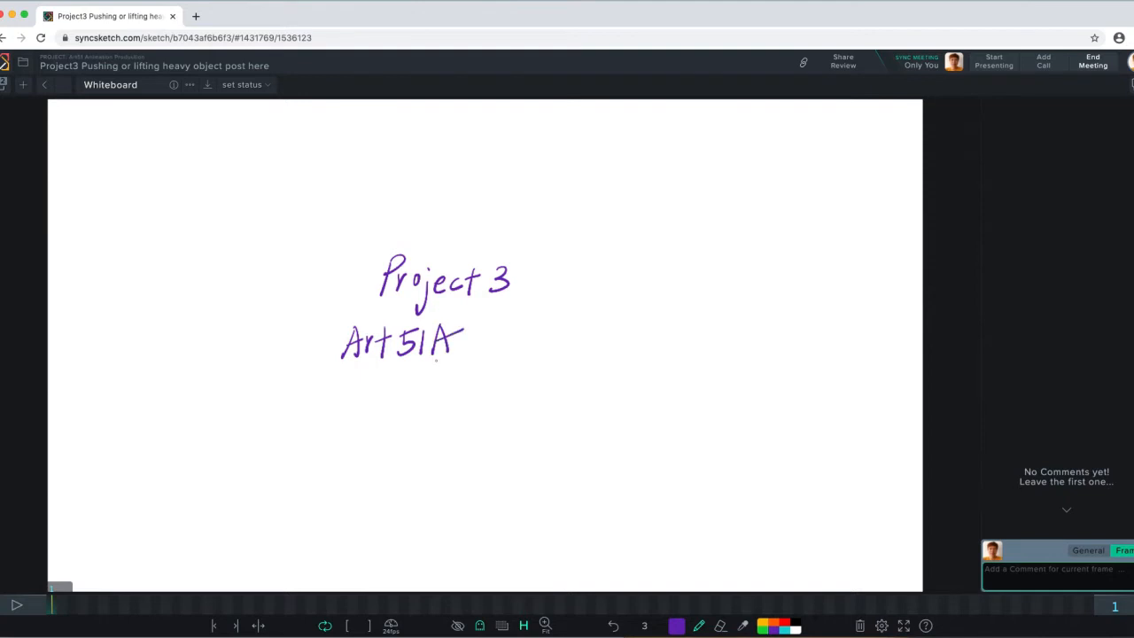
- Handwrite the author's full name in purple beneath "Art51A" on frame 1
{"action": "mouse_move", "coordinate": [407, 396]}
{"action": "left_mouse_down"}
{"action": "mouse_move", "coordinate": [435, 373]}
{"action": "mouse_move", "coordinate": [442, 380]}
{"action": "mouse_move", "coordinate": [440, 369]}
{"action": "mouse_move", "coordinate": [449, 396]}
{"action": "left_mouse_up"}
{"action": "left_click_drag", "start_coordinate": [463, 366], "coordinate": [459, 396]}
{"action": "left_click_drag", "start_coordinate": [497, 359], "coordinate": [486, 398]}
{"action": "mouse_move", "coordinate": [513, 366]}
{"action": "left_mouse_down"}
{"action": "mouse_move", "coordinate": [494, 381]}
{"action": "mouse_move", "coordinate": [508, 393]}
{"action": "left_mouse_up"}
{"action": "mouse_move", "coordinate": [514, 381]}
{"action": "left_mouse_down"}
{"action": "mouse_move", "coordinate": [512, 396]}
{"action": "mouse_move", "coordinate": [526, 379]}
{"action": "mouse_move", "coordinate": [555, 399]}
{"action": "left_mouse_up"}
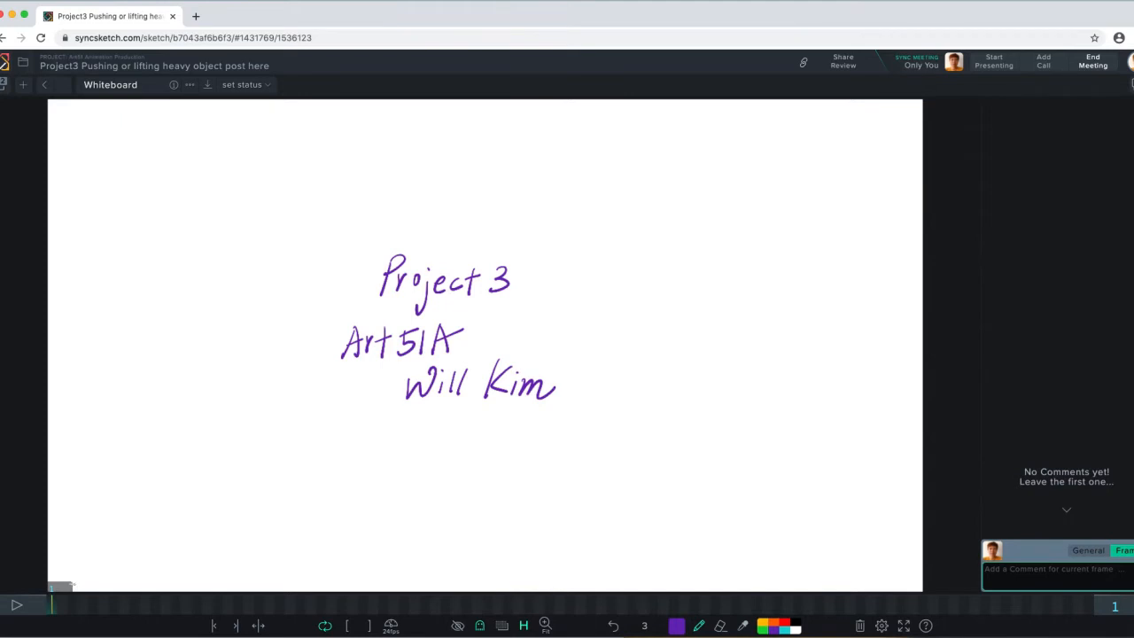
- On frame 25, draw a black ghost character with a wavy bottom edge, eyes and eyebrows
{"action": "left_click", "coordinate": [301, 610]}
{"action": "left_click", "coordinate": [288, 607]}
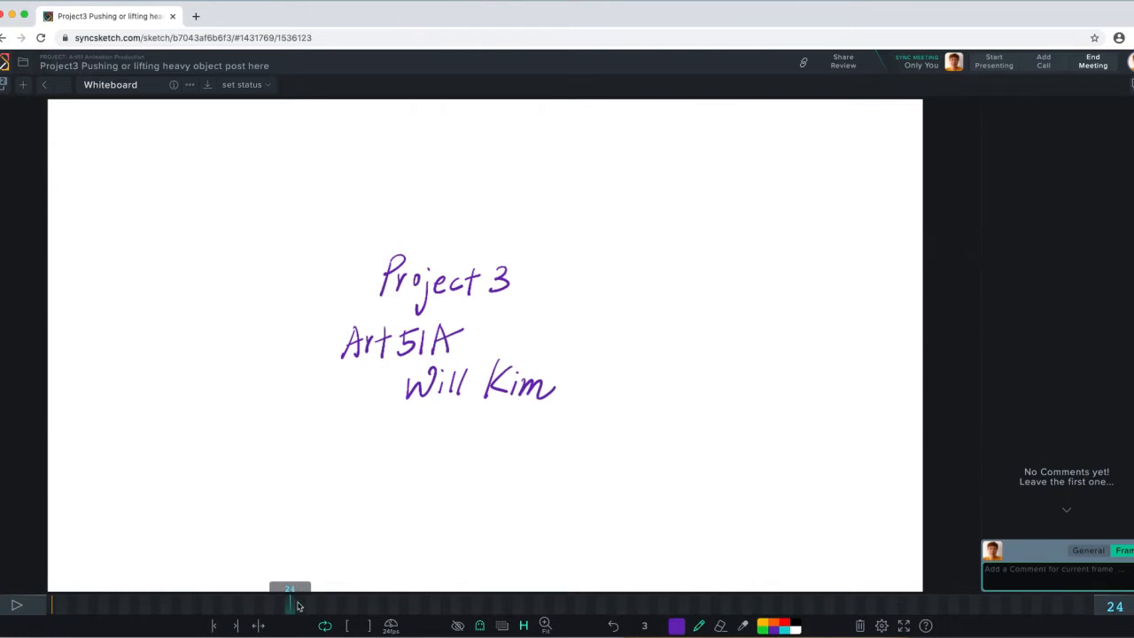
{"action": "left_click", "coordinate": [300, 605]}
{"action": "left_click", "coordinate": [796, 620]}
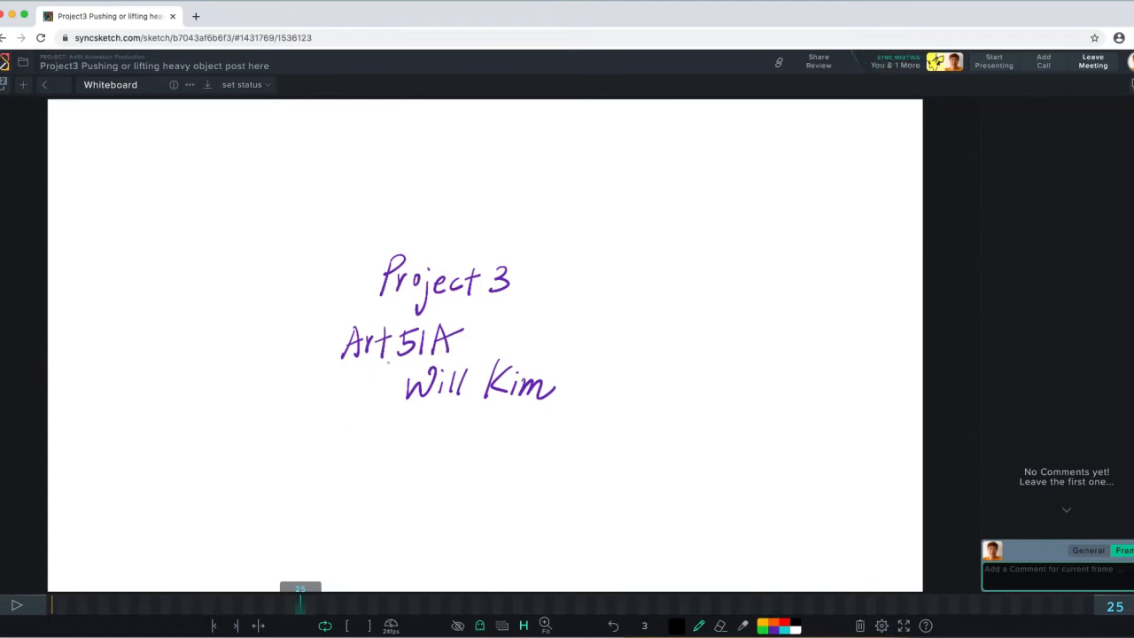
{"action": "mouse_move", "coordinate": [346, 295]}
{"action": "left_mouse_down"}
{"action": "mouse_move", "coordinate": [306, 388]}
{"action": "mouse_move", "coordinate": [381, 280]}
{"action": "mouse_move", "coordinate": [409, 306]}
{"action": "mouse_move", "coordinate": [412, 381]}
{"action": "left_mouse_up"}
{"action": "mouse_move", "coordinate": [310, 361]}
{"action": "left_mouse_down"}
{"action": "mouse_move", "coordinate": [326, 398]}
{"action": "mouse_move", "coordinate": [359, 407]}
{"action": "mouse_move", "coordinate": [414, 397]}
{"action": "mouse_move", "coordinate": [418, 374]}
{"action": "mouse_move", "coordinate": [411, 399]}
{"action": "left_mouse_up"}
{"action": "left_click_drag", "start_coordinate": [377, 338], "coordinate": [391, 333]}
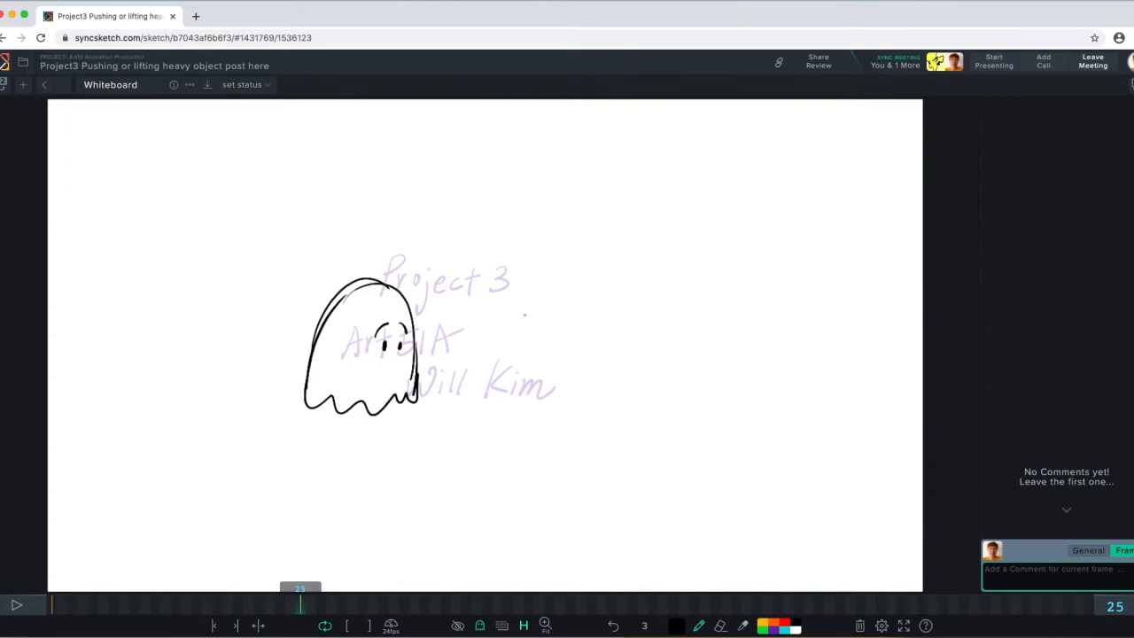
- Draw a large flat-bottomed dome shape to the right of the ghost on frame 25
{"action": "mouse_move", "coordinate": [516, 396]}
{"action": "left_mouse_down"}
{"action": "mouse_move", "coordinate": [523, 334]}
{"action": "mouse_move", "coordinate": [572, 287]}
{"action": "mouse_move", "coordinate": [649, 333]}
{"action": "mouse_move", "coordinate": [651, 409]}
{"action": "left_mouse_up"}
{"action": "mouse_move", "coordinate": [514, 398]}
{"action": "left_mouse_down"}
{"action": "mouse_move", "coordinate": [551, 409]}
{"action": "mouse_move", "coordinate": [653, 404]}
{"action": "left_mouse_up"}
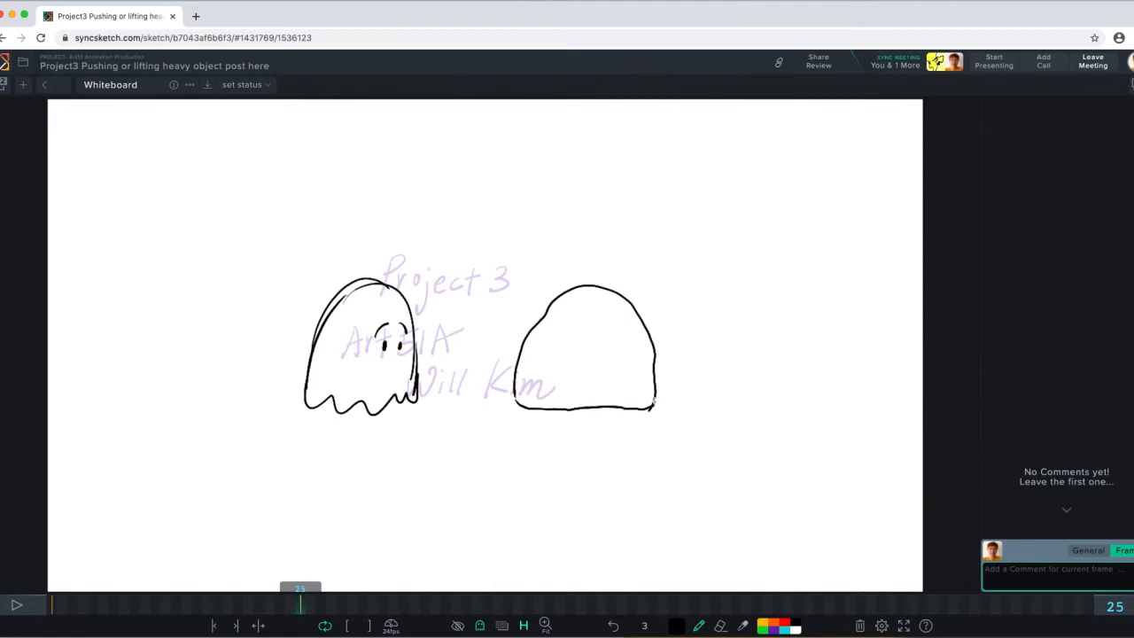
{"action": "left_click_drag", "start_coordinate": [515, 385], "coordinate": [517, 400]}
- On frame 30, draw the ghost leaning slightly back to the left, using the ghosted frame 25 pose as guide
{"action": "left_click", "coordinate": [352, 606]}
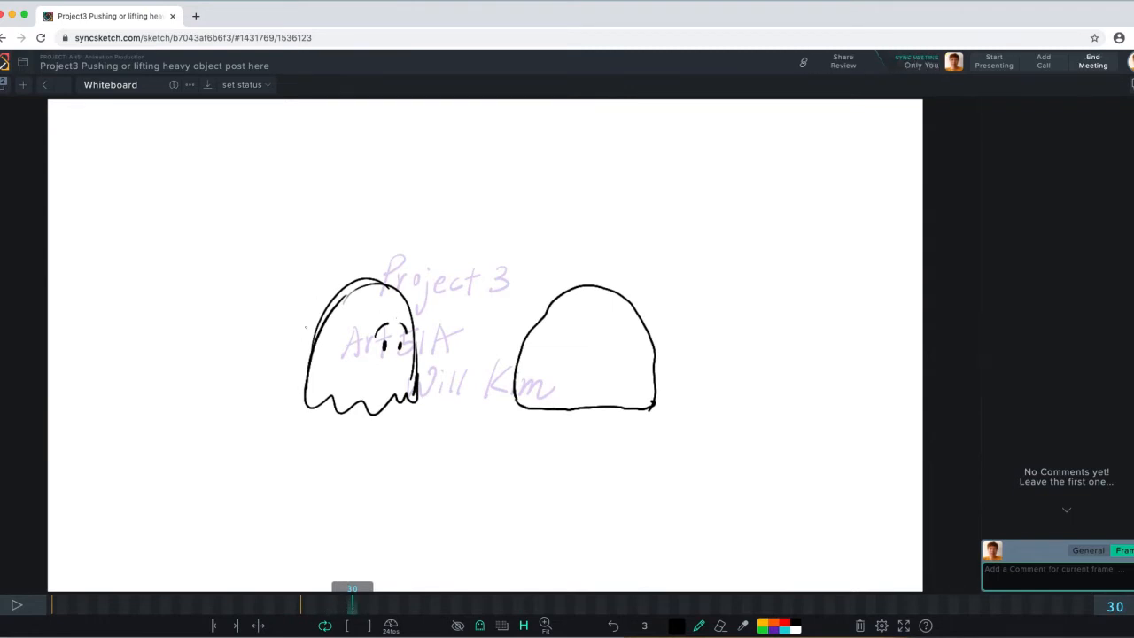
{"action": "left_click_drag", "start_coordinate": [305, 326], "coordinate": [321, 303]}
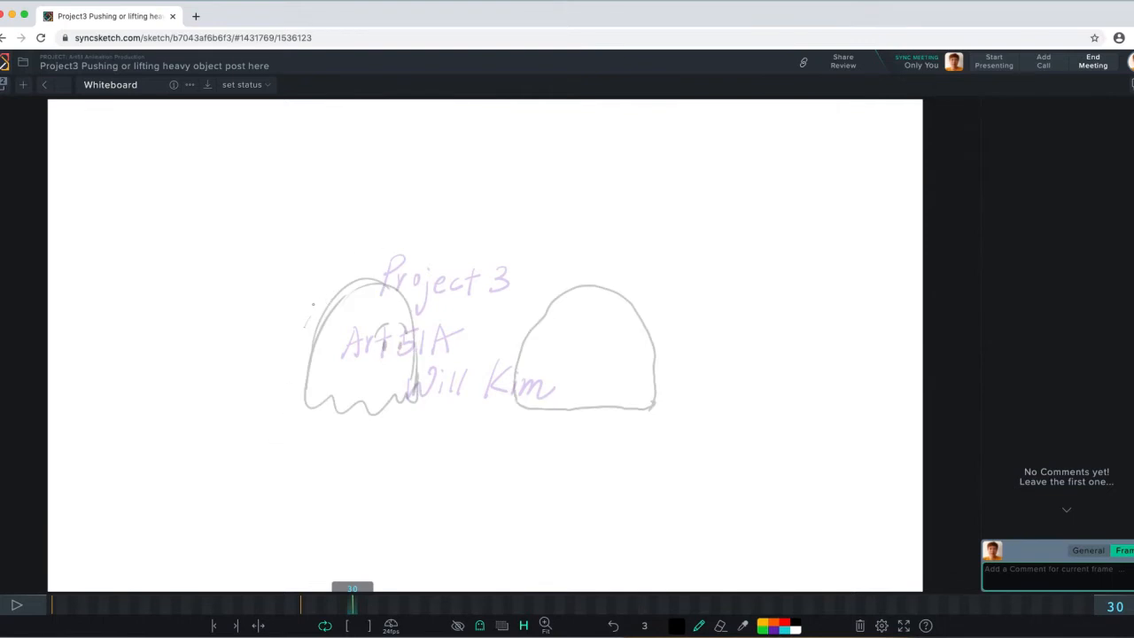
{"action": "mouse_move", "coordinate": [308, 299]}
{"action": "left_mouse_down"}
{"action": "mouse_move", "coordinate": [295, 364]}
{"action": "mouse_move", "coordinate": [298, 316]}
{"action": "mouse_move", "coordinate": [306, 399]}
{"action": "mouse_move", "coordinate": [320, 301]}
{"action": "left_mouse_up"}
{"action": "mouse_move", "coordinate": [293, 339]}
{"action": "left_mouse_down"}
{"action": "mouse_move", "coordinate": [369, 274]}
{"action": "mouse_move", "coordinate": [412, 373]}
{"action": "left_mouse_up"}
{"action": "mouse_move", "coordinate": [297, 366]}
{"action": "left_mouse_down"}
{"action": "mouse_move", "coordinate": [324, 407]}
{"action": "mouse_move", "coordinate": [301, 374]}
{"action": "mouse_move", "coordinate": [310, 406]}
{"action": "mouse_move", "coordinate": [373, 410]}
{"action": "left_mouse_up"}
{"action": "mouse_move", "coordinate": [404, 367]}
{"action": "left_mouse_down"}
{"action": "mouse_move", "coordinate": [418, 381]}
{"action": "mouse_move", "coordinate": [374, 411]}
{"action": "left_mouse_up"}
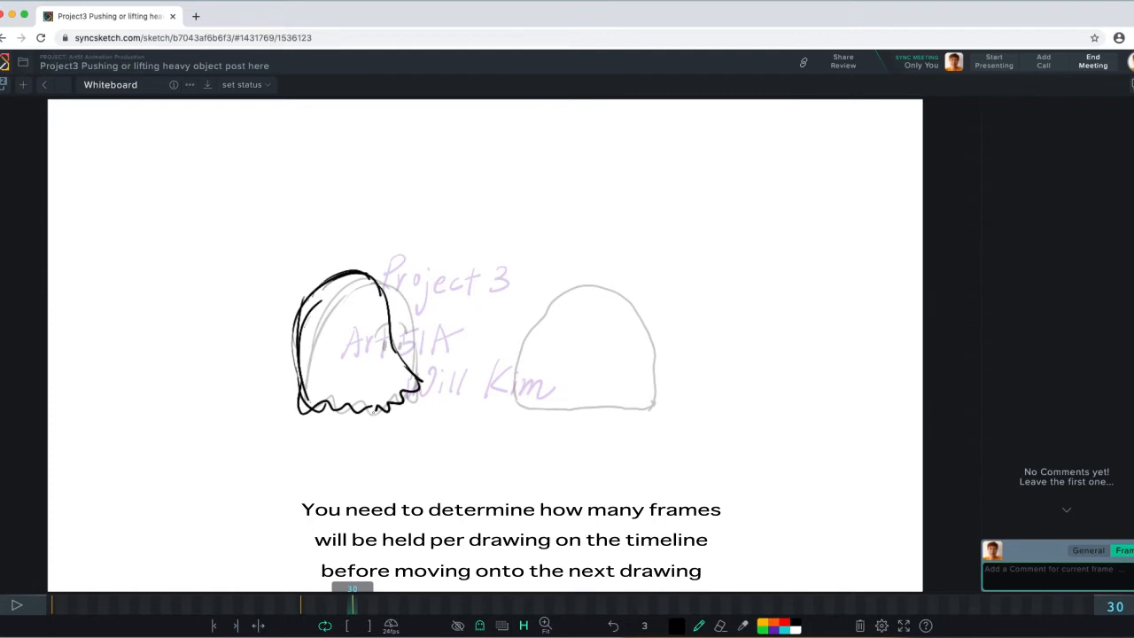
- On frame 33, draw the ghost leaning further back to the left, with its base kept in place
{"action": "left_click", "coordinate": [385, 606]}
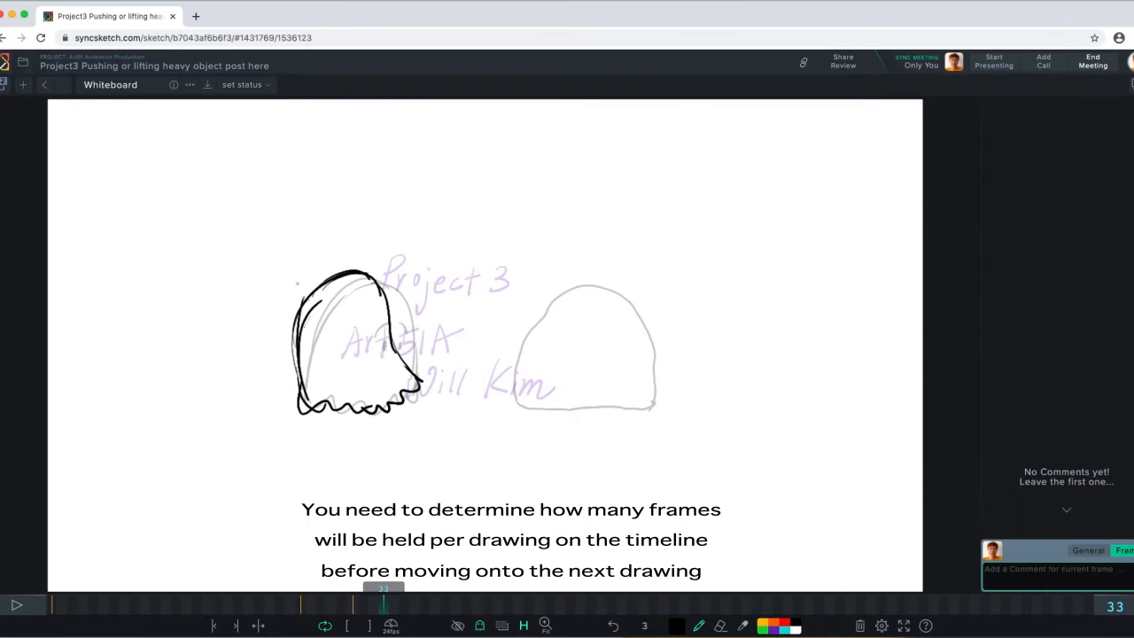
{"action": "left_click_drag", "start_coordinate": [291, 288], "coordinate": [272, 312]}
{"action": "mouse_move", "coordinate": [321, 272]}
{"action": "left_mouse_down"}
{"action": "mouse_move", "coordinate": [268, 325]}
{"action": "mouse_move", "coordinate": [276, 363]}
{"action": "mouse_move", "coordinate": [307, 379]}
{"action": "left_mouse_up"}
{"action": "mouse_move", "coordinate": [303, 288]}
{"action": "left_mouse_down"}
{"action": "mouse_move", "coordinate": [299, 412]}
{"action": "mouse_move", "coordinate": [339, 273]}
{"action": "left_mouse_up"}
{"action": "mouse_move", "coordinate": [285, 306]}
{"action": "left_mouse_down"}
{"action": "mouse_move", "coordinate": [355, 297]}
{"action": "mouse_move", "coordinate": [425, 399]}
{"action": "mouse_move", "coordinate": [298, 410]}
{"action": "left_mouse_up"}
{"action": "mouse_move", "coordinate": [274, 346]}
{"action": "left_mouse_down"}
{"action": "mouse_move", "coordinate": [270, 286]}
{"action": "mouse_move", "coordinate": [324, 270]}
{"action": "left_mouse_up"}
{"action": "left_click_drag", "start_coordinate": [282, 310], "coordinate": [346, 269]}
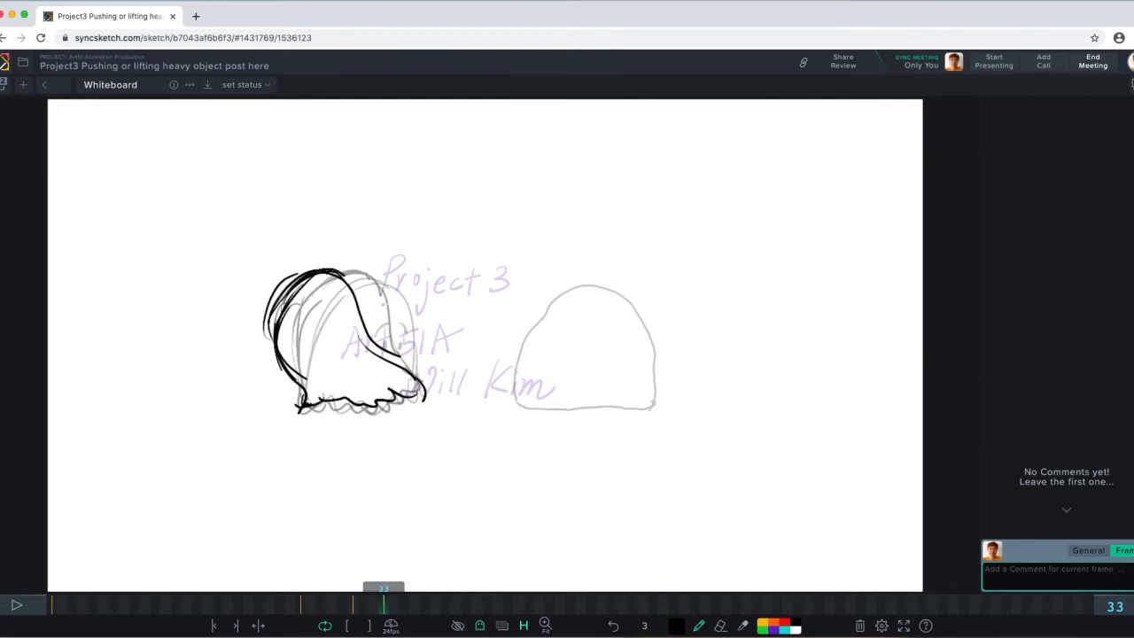
- On frame 36, redraw the ghost's far-back lean with a slightly higher head and a wavy bottom edge
{"action": "left_click", "coordinate": [415, 606]}
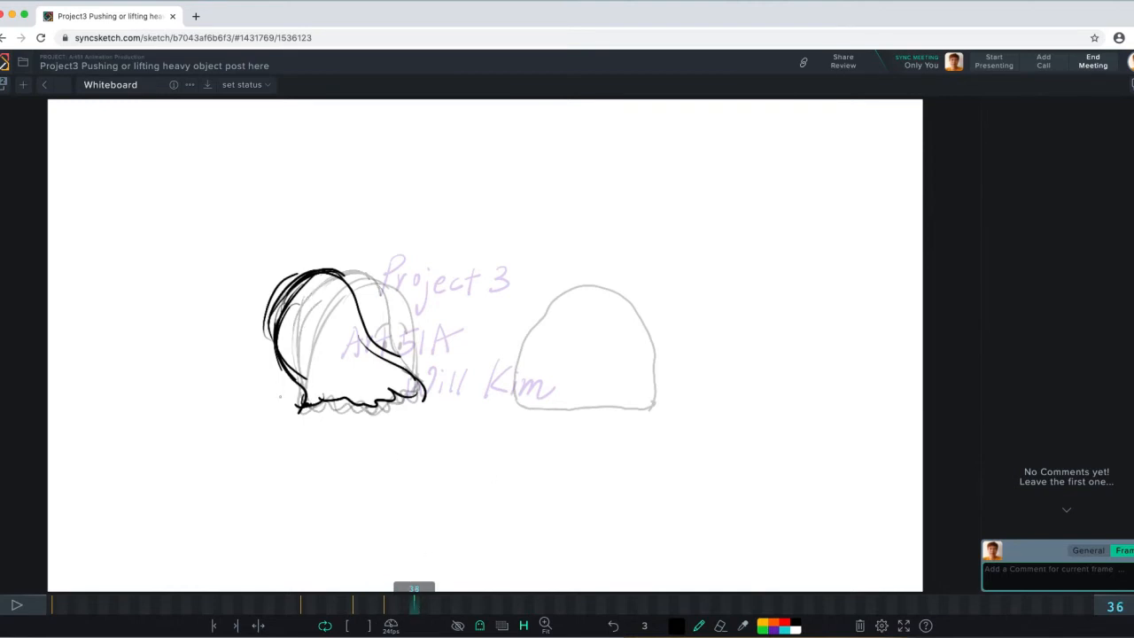
{"action": "mouse_move", "coordinate": [286, 274]}
{"action": "left_mouse_down"}
{"action": "mouse_move", "coordinate": [275, 337]}
{"action": "mouse_move", "coordinate": [299, 407]}
{"action": "mouse_move", "coordinate": [328, 270]}
{"action": "mouse_move", "coordinate": [359, 334]}
{"action": "mouse_move", "coordinate": [422, 395]}
{"action": "left_mouse_up"}
{"action": "mouse_move", "coordinate": [302, 394]}
{"action": "left_mouse_down"}
{"action": "mouse_move", "coordinate": [310, 409]}
{"action": "mouse_move", "coordinate": [409, 395]}
{"action": "left_mouse_up"}
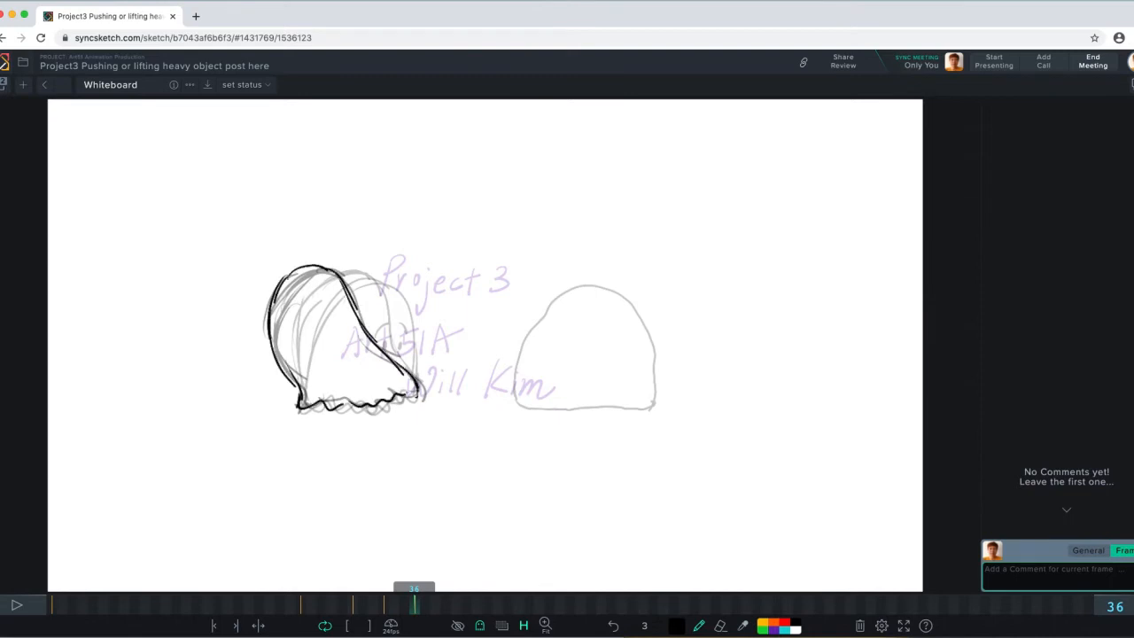
- On frame 40, draw the ghost stretched forward to the right, toward the dome-shaped object
{"action": "left_click", "coordinate": [455, 606]}
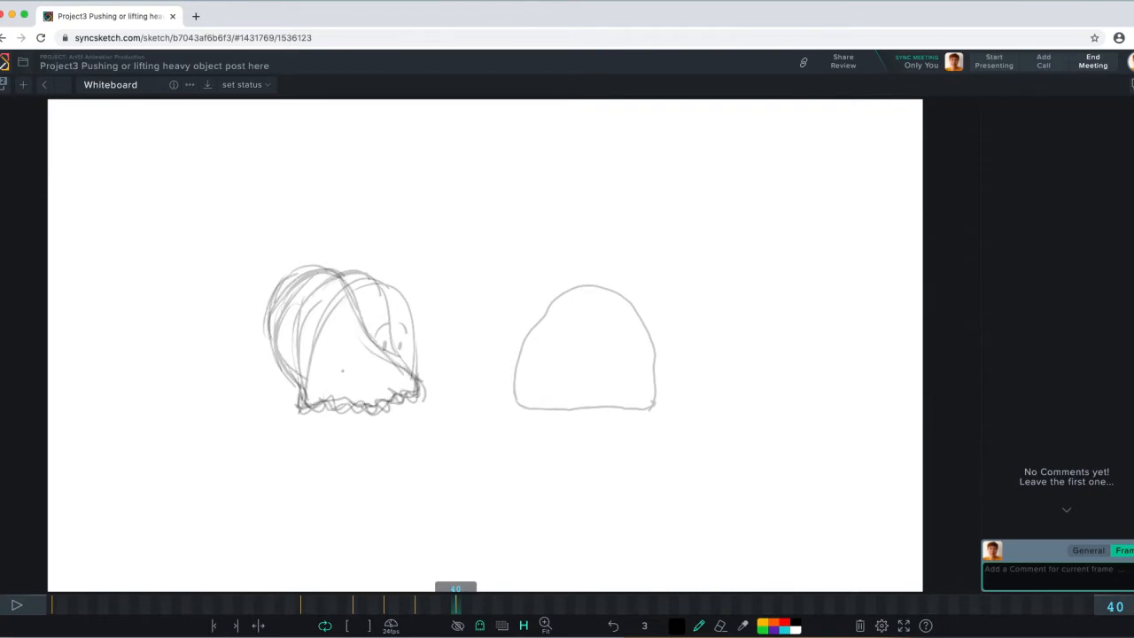
{"action": "left_click_drag", "start_coordinate": [298, 396], "coordinate": [434, 301]}
{"action": "mouse_move", "coordinate": [372, 339]}
{"action": "left_mouse_down"}
{"action": "mouse_move", "coordinate": [468, 311]}
{"action": "mouse_move", "coordinate": [443, 370]}
{"action": "mouse_move", "coordinate": [285, 400]}
{"action": "mouse_move", "coordinate": [406, 401]}
{"action": "mouse_move", "coordinate": [466, 347]}
{"action": "left_mouse_up"}
{"action": "left_click_drag", "start_coordinate": [416, 310], "coordinate": [280, 407]}
- Return to the frame 30 drawing and trace the ghosted outline of the dome-shaped object in black
{"action": "key", "text": "Right"}
{"action": "key", "text": "Right"}
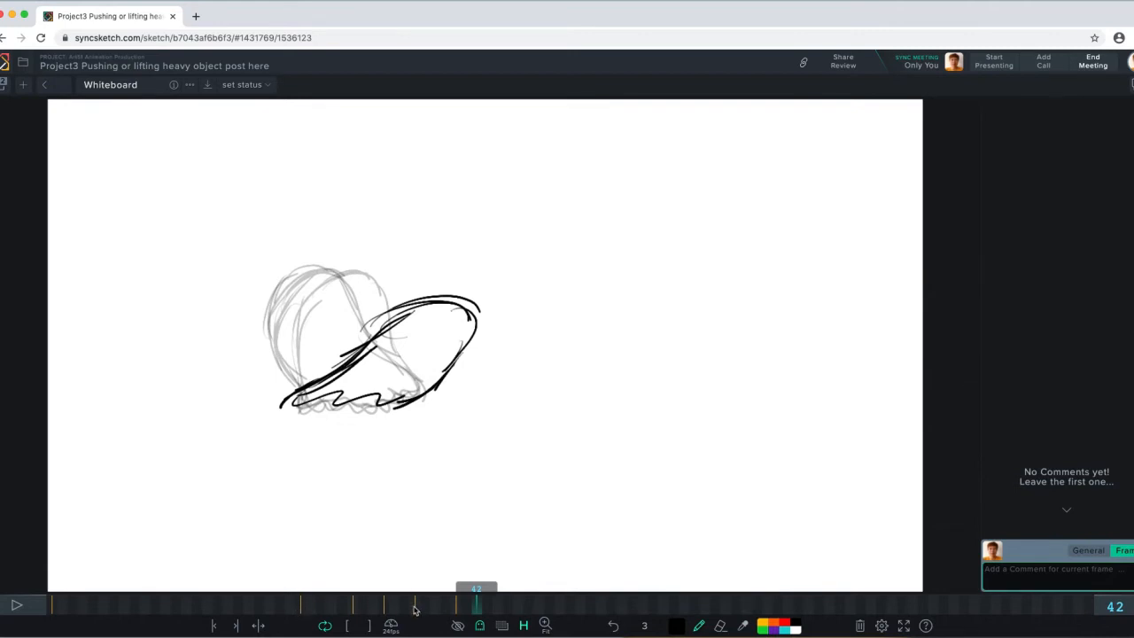
{"action": "left_click", "coordinate": [458, 607]}
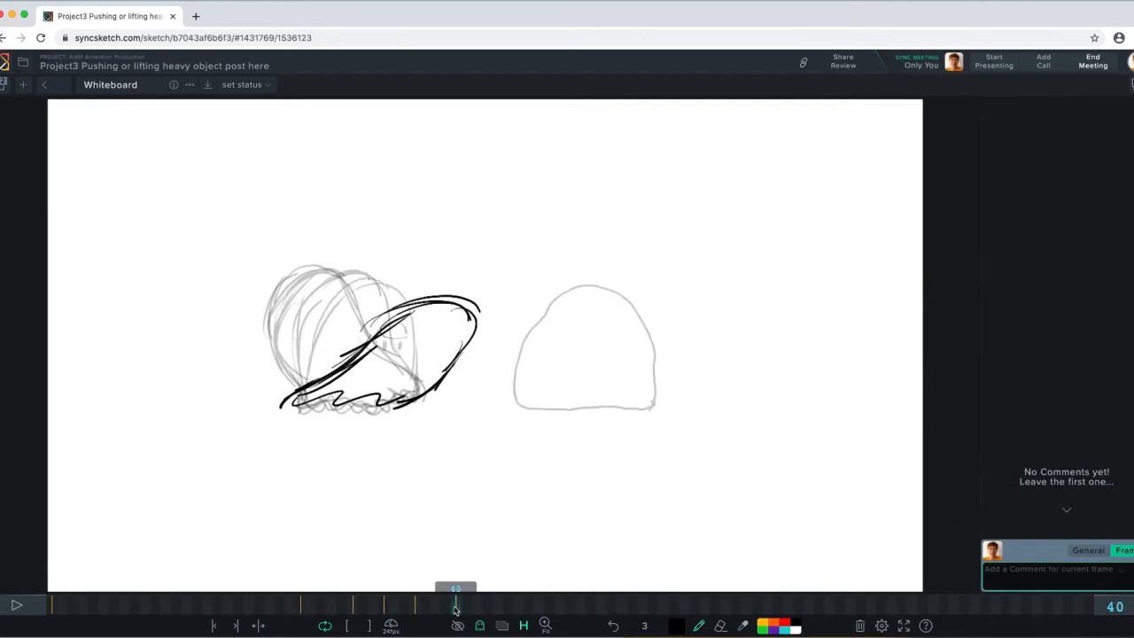
{"action": "left_click", "coordinate": [301, 606]}
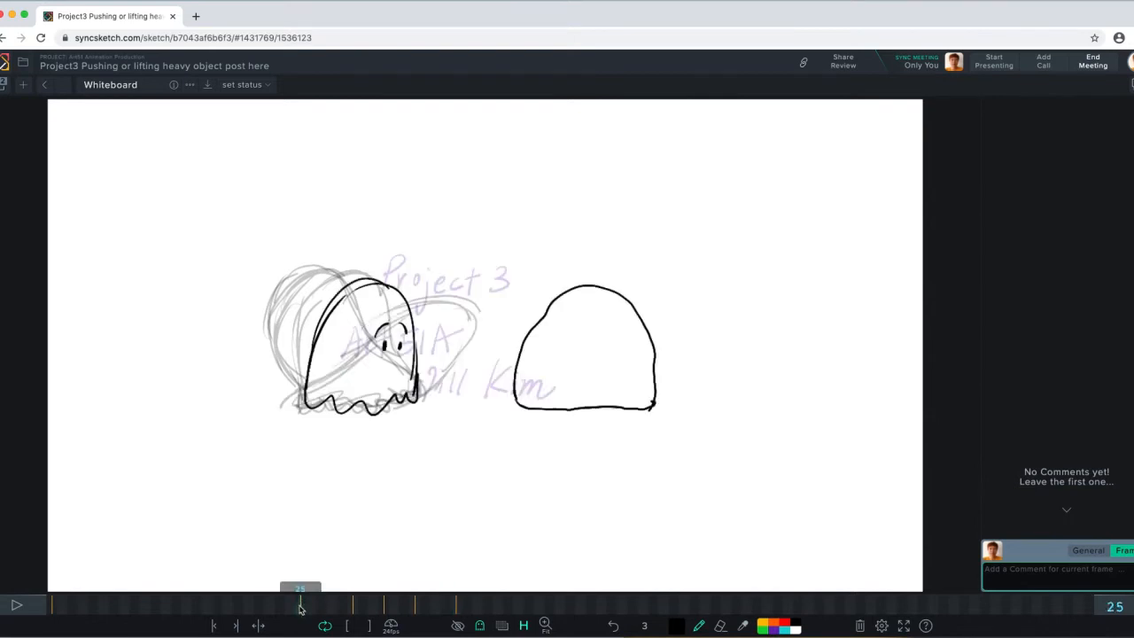
{"action": "left_click", "coordinate": [353, 606]}
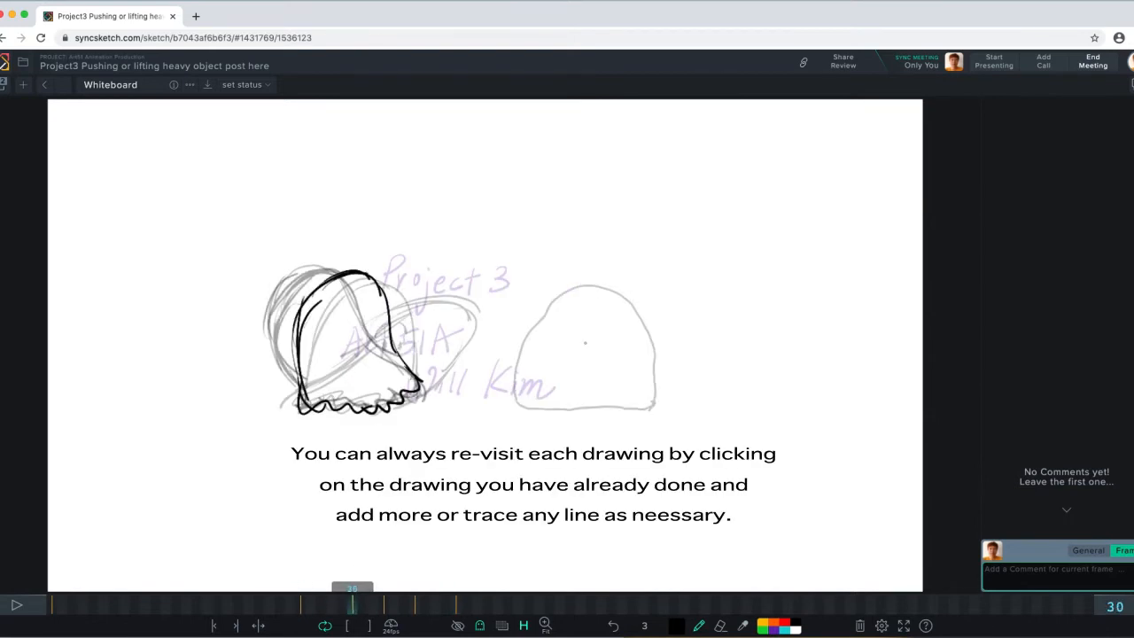
{"action": "mouse_move", "coordinate": [565, 295]}
{"action": "left_mouse_down"}
{"action": "mouse_move", "coordinate": [533, 329]}
{"action": "mouse_move", "coordinate": [516, 383]}
{"action": "left_mouse_up"}
{"action": "mouse_move", "coordinate": [561, 294]}
{"action": "left_mouse_down"}
{"action": "mouse_move", "coordinate": [613, 290]}
{"action": "mouse_move", "coordinate": [648, 338]}
{"action": "left_mouse_up"}
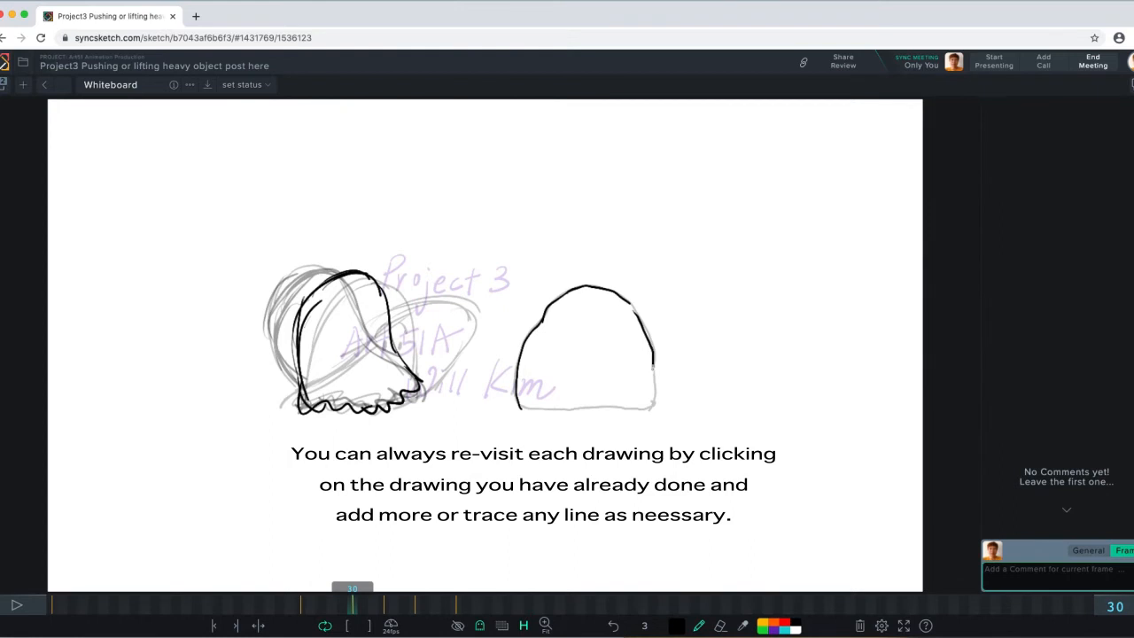
{"action": "left_click_drag", "start_coordinate": [542, 409], "coordinate": [652, 408]}
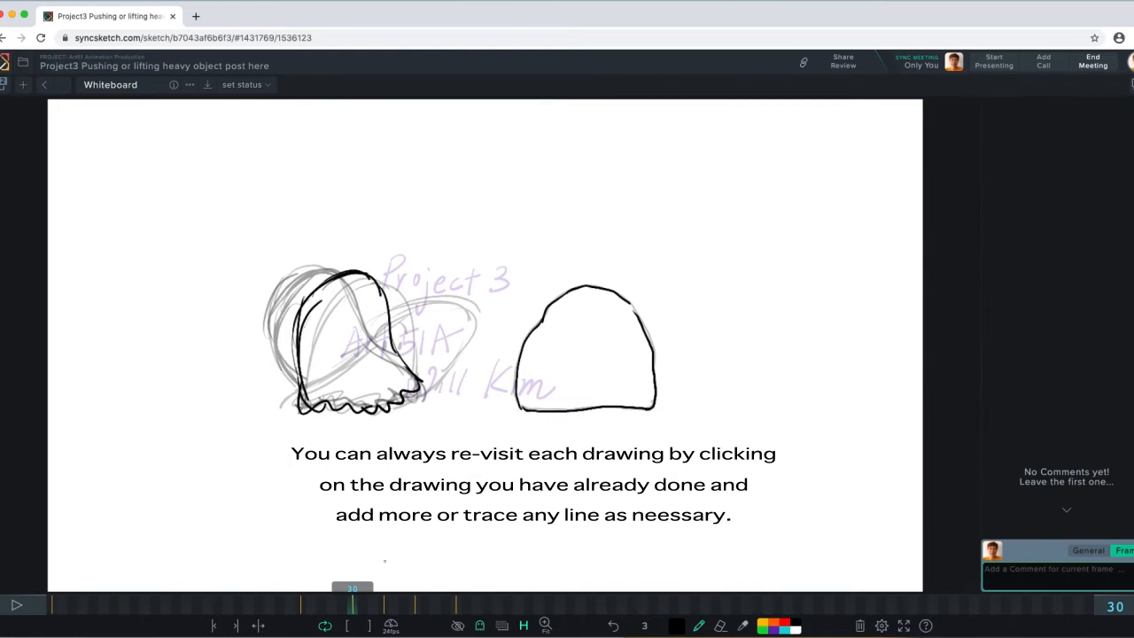
- Trace the dome-shaped object's outline in black onto the frame 33 drawing
{"action": "left_click", "coordinate": [385, 606]}
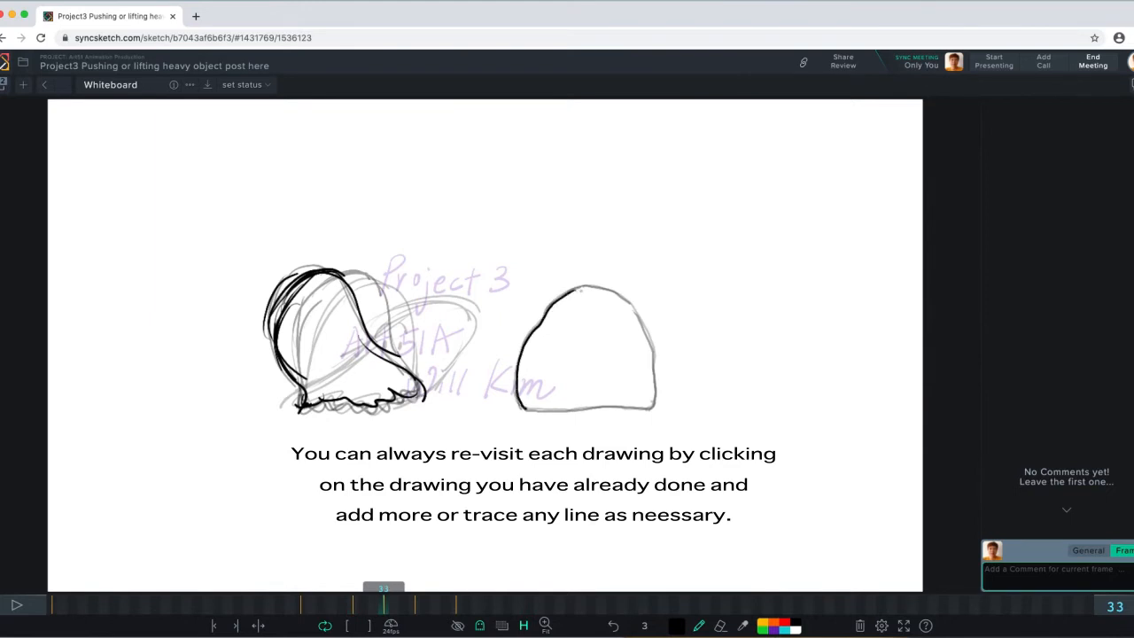
{"action": "left_click_drag", "start_coordinate": [636, 312], "coordinate": [654, 367]}
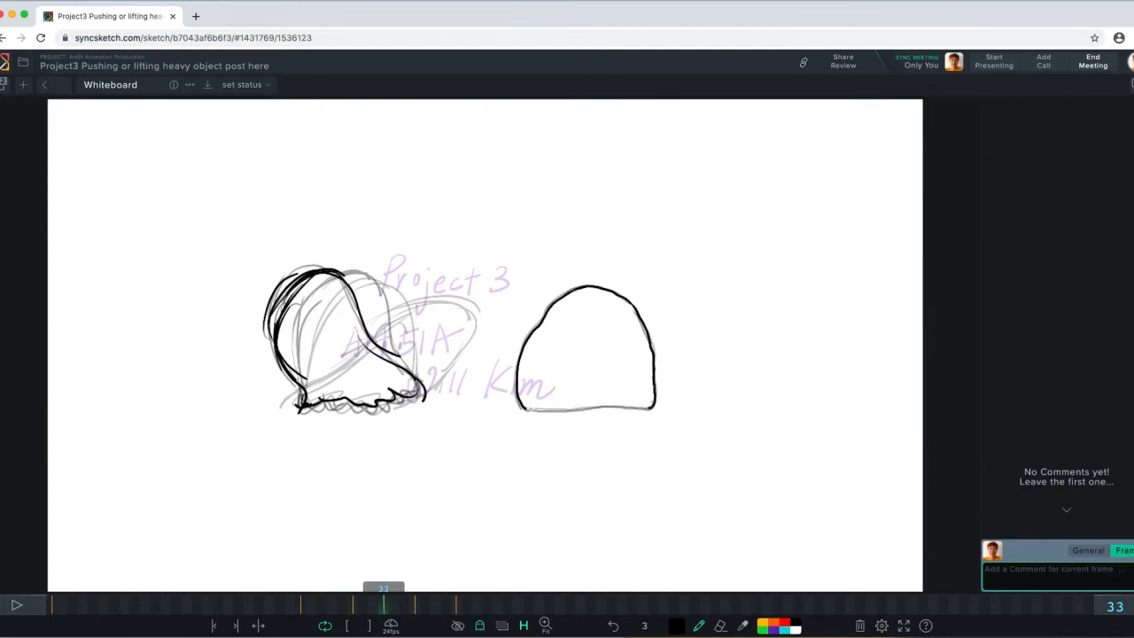
{"action": "left_click_drag", "start_coordinate": [548, 410], "coordinate": [633, 408]}
- Trace the dome-shaped object's outline in black onto the frame 36 drawing
{"action": "left_click", "coordinate": [417, 601]}
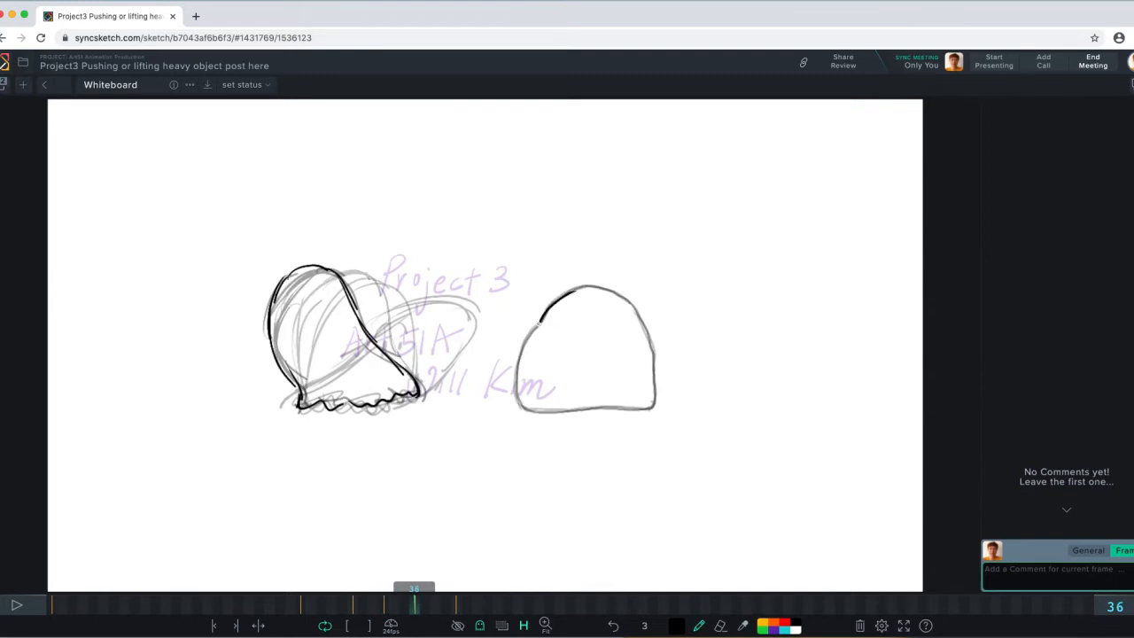
{"action": "left_click_drag", "start_coordinate": [521, 350], "coordinate": [518, 409]}
{"action": "mouse_move", "coordinate": [572, 289]}
{"action": "left_mouse_down"}
{"action": "mouse_move", "coordinate": [602, 286]}
{"action": "mouse_move", "coordinate": [635, 306]}
{"action": "mouse_move", "coordinate": [655, 390]}
{"action": "left_mouse_up"}
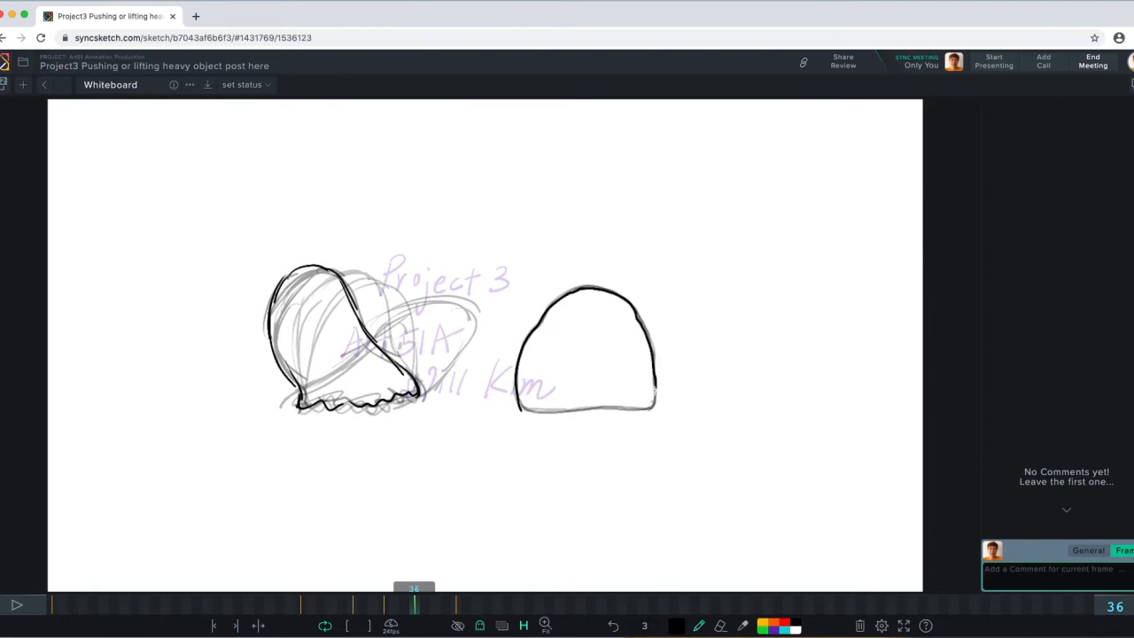
{"action": "left_click_drag", "start_coordinate": [522, 410], "coordinate": [645, 410]}
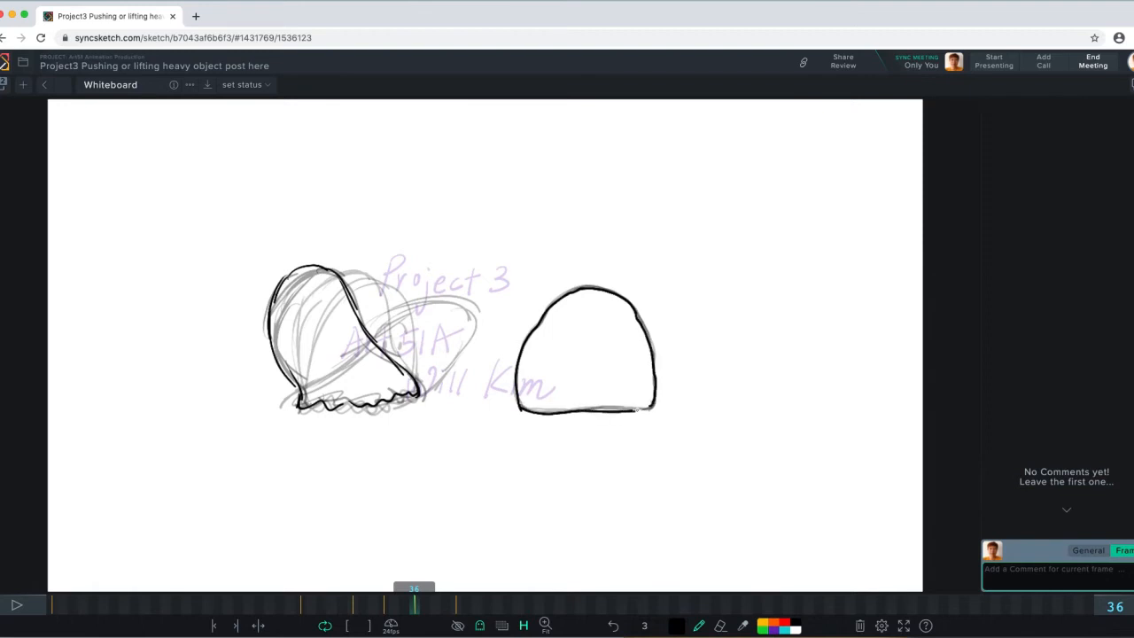
- Trace the dome-shaped object's outline in black onto the frame 40 drawing
{"action": "left_click", "coordinate": [455, 608]}
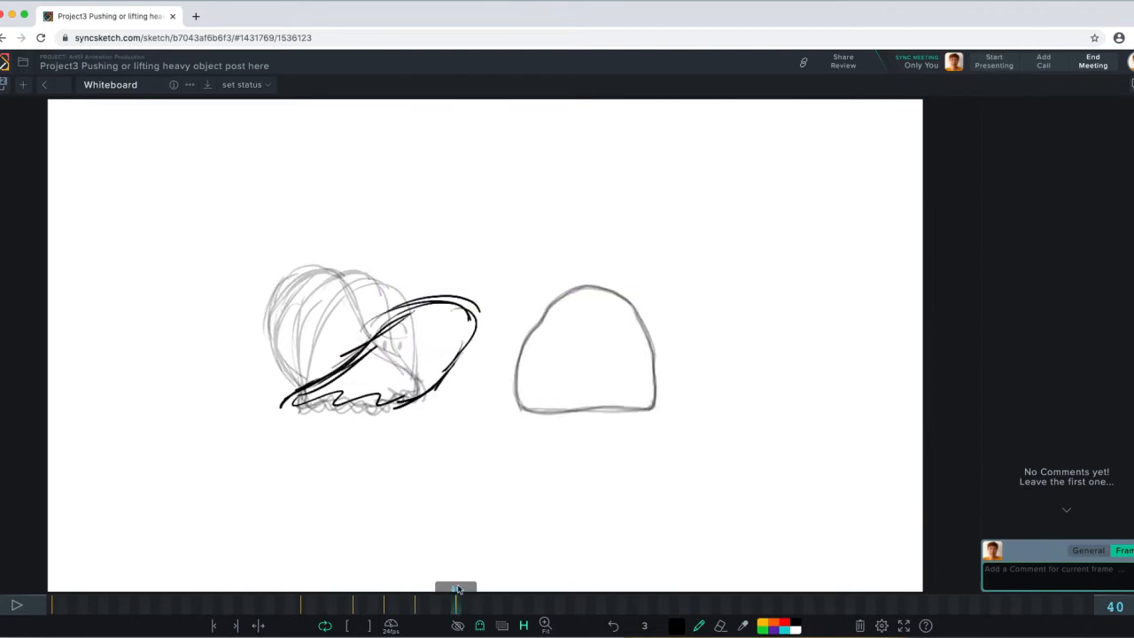
{"action": "mouse_move", "coordinate": [582, 288]}
{"action": "left_mouse_down"}
{"action": "mouse_move", "coordinate": [517, 398]}
{"action": "mouse_move", "coordinate": [523, 409]}
{"action": "left_mouse_up"}
{"action": "mouse_move", "coordinate": [574, 289]}
{"action": "left_mouse_down"}
{"action": "mouse_move", "coordinate": [515, 379]}
{"action": "mouse_move", "coordinate": [629, 305]}
{"action": "mouse_move", "coordinate": [653, 408]}
{"action": "left_mouse_up"}
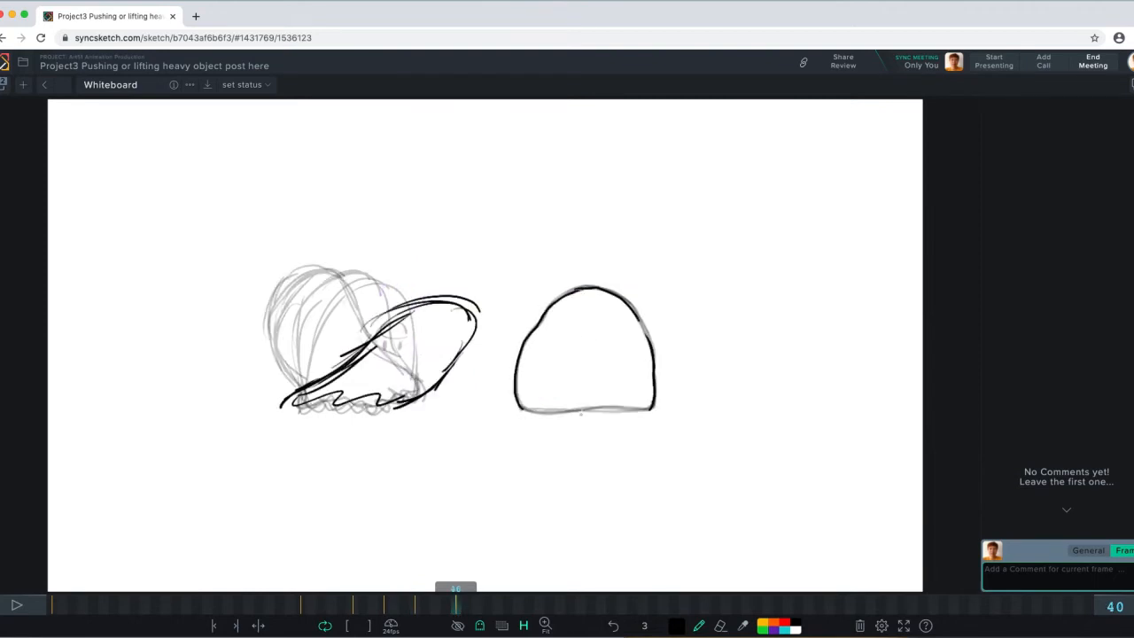
{"action": "left_click_drag", "start_coordinate": [522, 407], "coordinate": [658, 407]}
- On frame 42, draw the ghost stretched diagonally so its head touches the dome's upper-left side
{"action": "left_click", "coordinate": [478, 607]}
{"action": "mouse_move", "coordinate": [392, 354]}
{"action": "left_mouse_down"}
{"action": "mouse_move", "coordinate": [493, 308]}
{"action": "mouse_move", "coordinate": [353, 372]}
{"action": "left_mouse_up"}
{"action": "left_click_drag", "start_coordinate": [341, 385], "coordinate": [455, 403]}
{"action": "left_click_drag", "start_coordinate": [424, 344], "coordinate": [535, 284]}
{"action": "mouse_move", "coordinate": [510, 303]}
{"action": "left_mouse_down"}
{"action": "mouse_move", "coordinate": [490, 373]}
{"action": "mouse_move", "coordinate": [447, 409]}
{"action": "left_mouse_up"}
{"action": "left_click_drag", "start_coordinate": [340, 385], "coordinate": [481, 314]}
- On frame 44, draw the ghost with its head raised and its body bunched up against the dome
{"action": "left_click", "coordinate": [499, 607]}
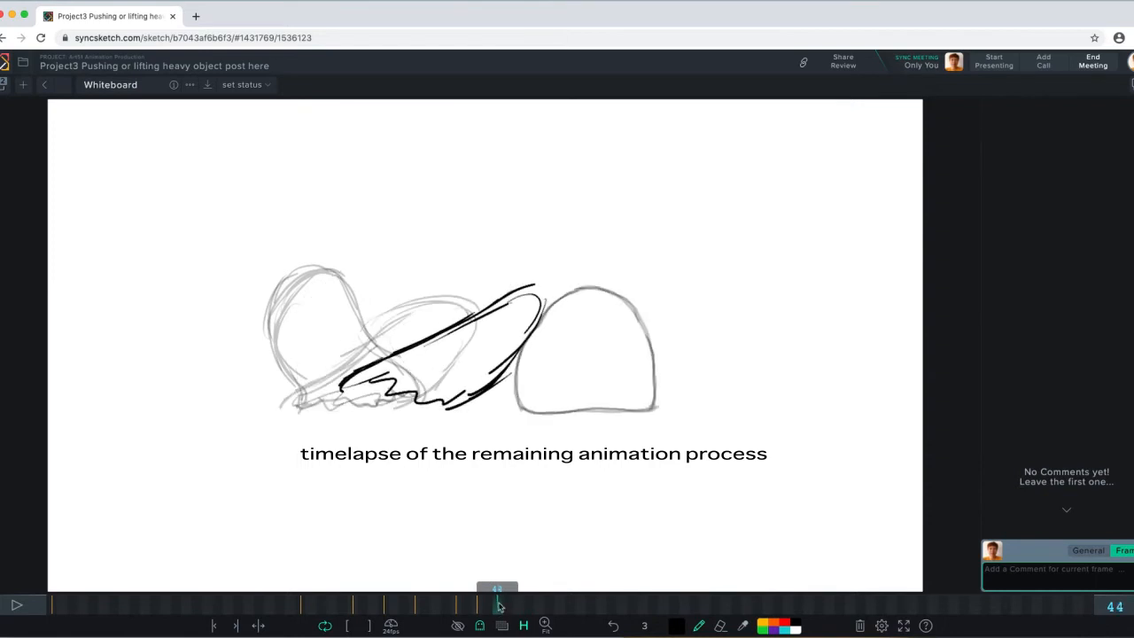
{"action": "left_click_drag", "start_coordinate": [513, 258], "coordinate": [514, 372]}
{"action": "left_click_drag", "start_coordinate": [456, 288], "coordinate": [509, 260]}
{"action": "left_click_drag", "start_coordinate": [529, 327], "coordinate": [503, 368]}
{"action": "left_click_drag", "start_coordinate": [489, 265], "coordinate": [454, 309]}
{"action": "left_click_drag", "start_coordinate": [473, 266], "coordinate": [530, 297]}
{"action": "mouse_move", "coordinate": [450, 306]}
{"action": "left_mouse_down"}
{"action": "mouse_move", "coordinate": [391, 361]}
{"action": "mouse_move", "coordinate": [513, 371]}
{"action": "left_mouse_up"}
{"action": "left_click_drag", "start_coordinate": [526, 341], "coordinate": [505, 395]}
- On frame 46, draw the ghost pressed against the dome with a curved back and a wavy hem trailing left
{"action": "left_click", "coordinate": [520, 607]}
{"action": "mouse_move", "coordinate": [448, 319]}
{"action": "left_mouse_down"}
{"action": "mouse_move", "coordinate": [483, 256]}
{"action": "mouse_move", "coordinate": [527, 343]}
{"action": "left_mouse_up"}
{"action": "left_click_drag", "start_coordinate": [446, 292], "coordinate": [425, 348]}
{"action": "left_click_drag", "start_coordinate": [435, 333], "coordinate": [397, 388]}
{"action": "left_click_drag", "start_coordinate": [528, 328], "coordinate": [509, 379]}
{"action": "left_click_drag", "start_coordinate": [396, 390], "coordinate": [478, 401]}
{"action": "left_click_drag", "start_coordinate": [523, 349], "coordinate": [500, 403]}
- On frame 48, draw the ghost hunched upright against the dome with its head rounded back to the left
{"action": "left_click", "coordinate": [540, 606]}
{"action": "left_click_drag", "start_coordinate": [469, 259], "coordinate": [451, 345]}
{"action": "left_click_drag", "start_coordinate": [427, 301], "coordinate": [456, 343]}
{"action": "mouse_move", "coordinate": [445, 335]}
{"action": "left_mouse_down"}
{"action": "mouse_move", "coordinate": [396, 383]}
{"action": "mouse_move", "coordinate": [474, 404]}
{"action": "left_mouse_up"}
{"action": "mouse_move", "coordinate": [452, 260]}
{"action": "left_mouse_down"}
{"action": "mouse_move", "coordinate": [454, 343]}
{"action": "mouse_move", "coordinate": [508, 295]}
{"action": "mouse_move", "coordinate": [531, 332]}
{"action": "left_mouse_up"}
{"action": "left_click_drag", "start_coordinate": [472, 405], "coordinate": [506, 399]}
{"action": "left_click_drag", "start_coordinate": [520, 301], "coordinate": [503, 404]}
- Return to the frame 42 drawing and trace the dome-shaped object's outline in black
{"action": "left_click", "coordinate": [571, 606]}
{"action": "left_click", "coordinate": [477, 606]}
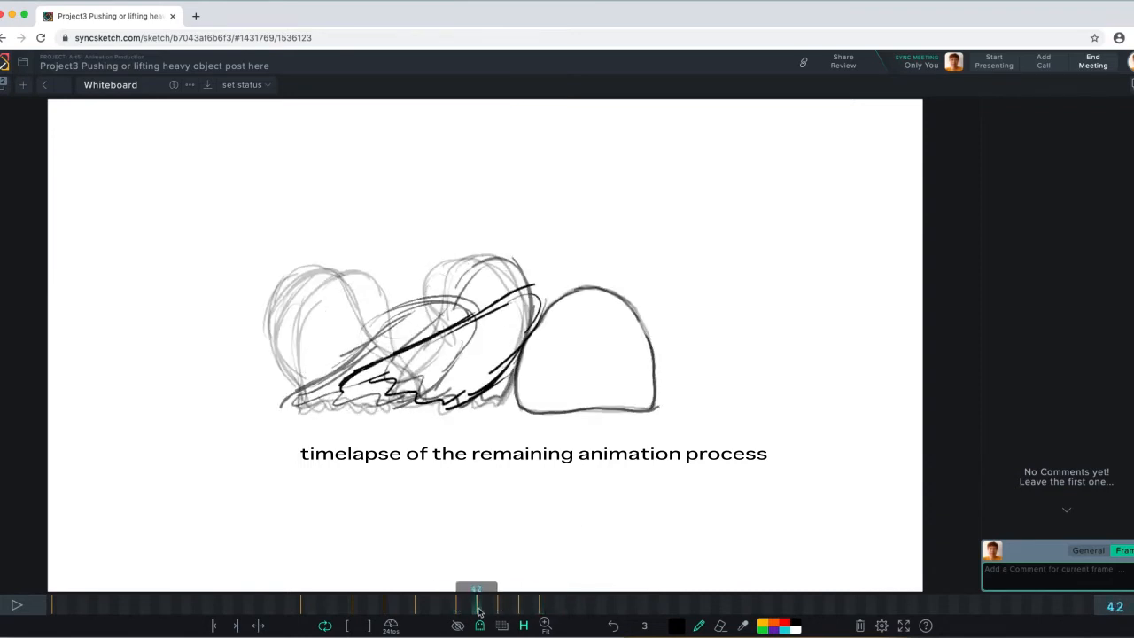
{"action": "left_click_drag", "start_coordinate": [576, 289], "coordinate": [523, 408]}
{"action": "mouse_move", "coordinate": [554, 301]}
{"action": "left_mouse_down"}
{"action": "mouse_move", "coordinate": [614, 288]}
{"action": "mouse_move", "coordinate": [655, 359]}
{"action": "left_mouse_up"}
{"action": "left_click_drag", "start_coordinate": [654, 357], "coordinate": [652, 408]}
{"action": "left_click_drag", "start_coordinate": [520, 406], "coordinate": [658, 407]}
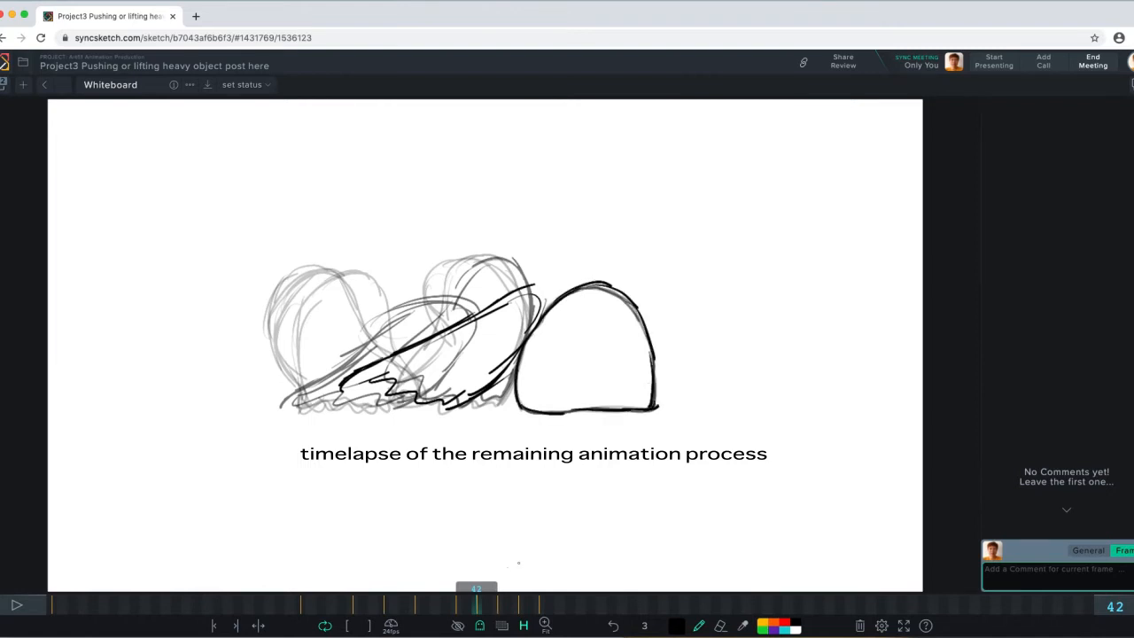
- Trace the dome-shaped object's outline in black onto the frame 44 drawing
{"action": "left_click", "coordinate": [498, 606]}
{"action": "mouse_move", "coordinate": [578, 288]}
{"action": "left_mouse_down"}
{"action": "mouse_move", "coordinate": [528, 340]}
{"action": "mouse_move", "coordinate": [655, 409]}
{"action": "left_mouse_up"}
{"action": "left_click_drag", "start_coordinate": [516, 370], "coordinate": [580, 413]}
{"action": "left_click_drag", "start_coordinate": [580, 411], "coordinate": [657, 406]}
- Trace the dome-shaped object's outline in black onto the frame 46 drawing
{"action": "left_click", "coordinate": [519, 606]}
{"action": "mouse_move", "coordinate": [578, 288]}
{"action": "left_mouse_down"}
{"action": "mouse_move", "coordinate": [530, 338]}
{"action": "mouse_move", "coordinate": [525, 412]}
{"action": "left_mouse_up"}
{"action": "left_click_drag", "start_coordinate": [570, 291], "coordinate": [655, 407]}
{"action": "left_click_drag", "start_coordinate": [524, 410], "coordinate": [596, 411]}
{"action": "left_click_drag", "start_coordinate": [596, 410], "coordinate": [656, 408]}
- Trace the dome-shaped object's outline in black onto the frame 48 drawing
{"action": "left_click", "coordinate": [539, 606]}
{"action": "left_click_drag", "start_coordinate": [577, 289], "coordinate": [529, 343]}
{"action": "left_click_drag", "start_coordinate": [517, 374], "coordinate": [523, 411]}
{"action": "left_click_drag", "start_coordinate": [579, 283], "coordinate": [656, 404]}
{"action": "left_click_drag", "start_coordinate": [587, 412], "coordinate": [658, 407]}
- On frame 51, draw the ghost pushing against the dome and trace the dome's outline with a slightly raised top
{"action": "left_click", "coordinate": [569, 606]}
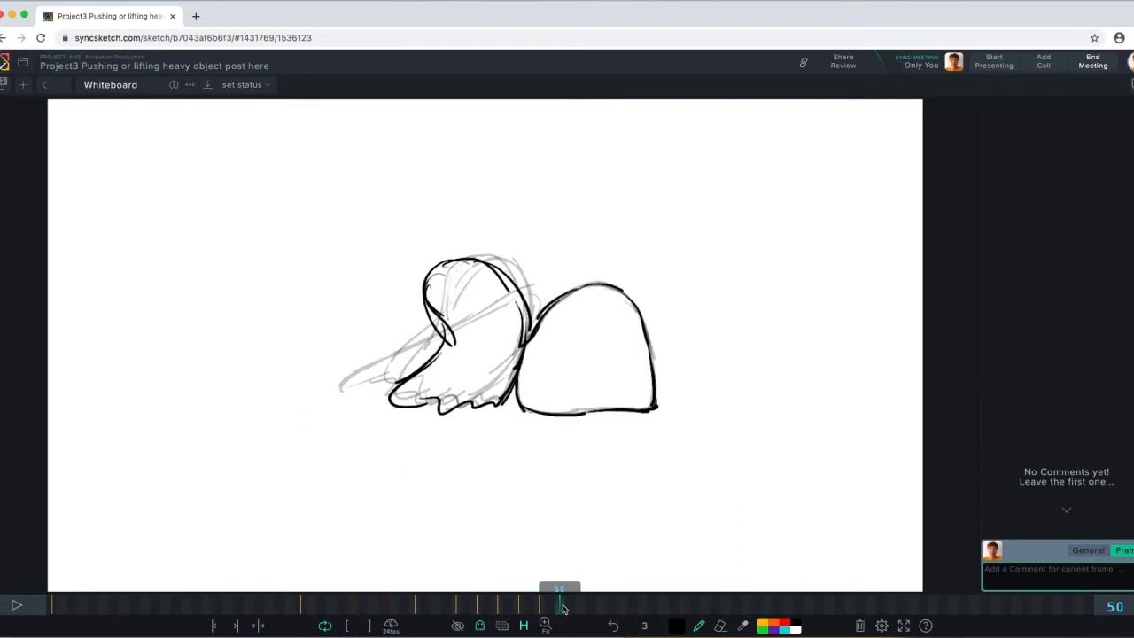
{"action": "mouse_move", "coordinate": [432, 314]}
{"action": "left_mouse_down"}
{"action": "mouse_move", "coordinate": [511, 282]}
{"action": "mouse_move", "coordinate": [529, 341]}
{"action": "left_mouse_up"}
{"action": "left_click_drag", "start_coordinate": [432, 313], "coordinate": [424, 356]}
{"action": "mouse_move", "coordinate": [433, 346]}
{"action": "left_mouse_down"}
{"action": "mouse_move", "coordinate": [393, 394]}
{"action": "mouse_move", "coordinate": [489, 404]}
{"action": "left_mouse_up"}
{"action": "mouse_move", "coordinate": [528, 336]}
{"action": "left_mouse_down"}
{"action": "mouse_move", "coordinate": [514, 386]}
{"action": "mouse_move", "coordinate": [492, 405]}
{"action": "left_mouse_up"}
{"action": "mouse_move", "coordinate": [528, 342]}
{"action": "left_mouse_down"}
{"action": "mouse_move", "coordinate": [559, 299]}
{"action": "mouse_move", "coordinate": [629, 286]}
{"action": "left_mouse_up"}
{"action": "left_click_drag", "start_coordinate": [617, 288], "coordinate": [654, 406]}
{"action": "left_click_drag", "start_coordinate": [517, 411], "coordinate": [660, 409]}
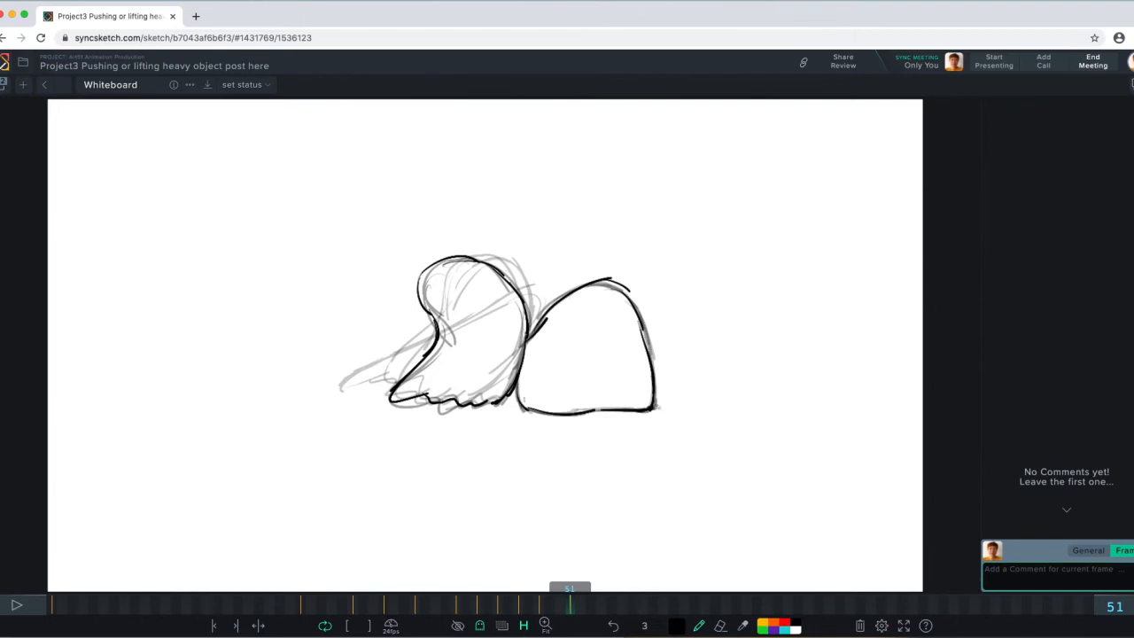
- On frame 55, draw the ghost alone, slumping down with its ragged tail swept out to the left
{"action": "left_click", "coordinate": [611, 606]}
{"action": "mouse_move", "coordinate": [330, 396]}
{"action": "left_mouse_down"}
{"action": "mouse_move", "coordinate": [407, 372]}
{"action": "mouse_move", "coordinate": [469, 312]}
{"action": "left_mouse_up"}
{"action": "left_click_drag", "start_coordinate": [464, 310], "coordinate": [499, 307]}
{"action": "left_click_drag", "start_coordinate": [507, 309], "coordinate": [482, 382]}
{"action": "left_click_drag", "start_coordinate": [437, 345], "coordinate": [302, 393]}
{"action": "left_click_drag", "start_coordinate": [502, 337], "coordinate": [425, 406]}
{"action": "left_click_drag", "start_coordinate": [332, 397], "coordinate": [437, 414]}
{"action": "left_click_drag", "start_coordinate": [512, 339], "coordinate": [438, 414]}
{"action": "left_click_drag", "start_coordinate": [497, 303], "coordinate": [516, 356]}
- On frame 57, draw the ghost falling flat, head to the right and wavy hem to the left
{"action": "left_click", "coordinate": [632, 606]}
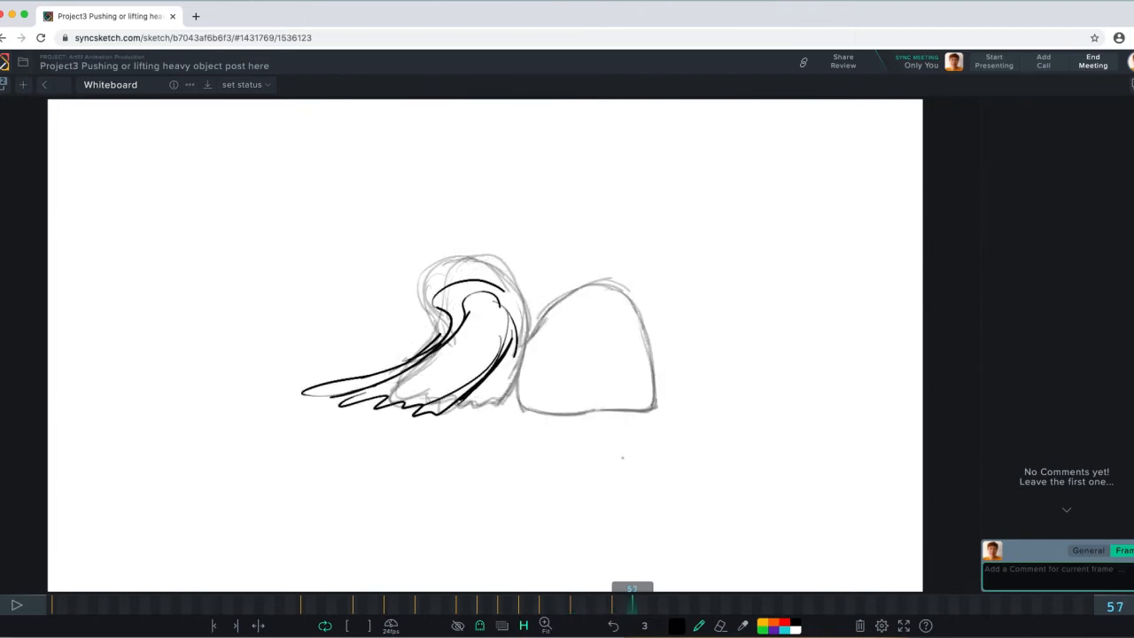
{"action": "left_click_drag", "start_coordinate": [373, 359], "coordinate": [282, 415]}
{"action": "left_click_drag", "start_coordinate": [307, 364], "coordinate": [409, 342]}
{"action": "left_click_drag", "start_coordinate": [422, 352], "coordinate": [448, 411]}
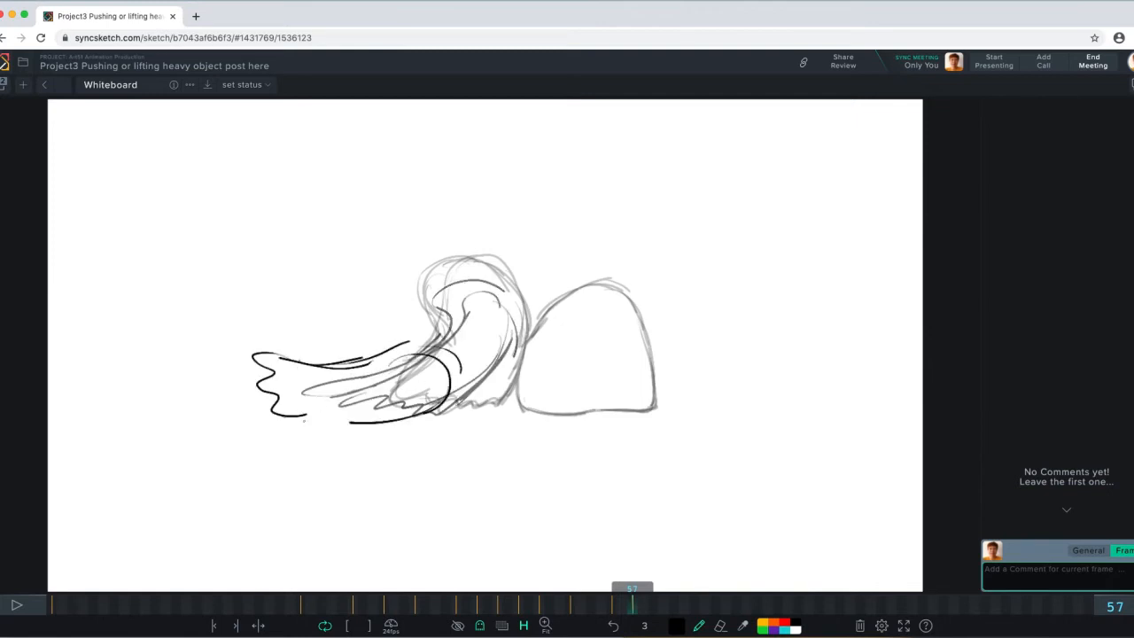
{"action": "left_click_drag", "start_coordinate": [283, 416], "coordinate": [410, 422]}
- On frame 59, draw the ghost lying horizontally with its wavy hem lifted on the left
{"action": "left_click", "coordinate": [653, 606]}
{"action": "mouse_move", "coordinate": [302, 348]}
{"action": "left_mouse_down"}
{"action": "mouse_move", "coordinate": [255, 386]}
{"action": "mouse_move", "coordinate": [266, 410]}
{"action": "left_mouse_up"}
{"action": "left_click_drag", "start_coordinate": [266, 335], "coordinate": [365, 342]}
{"action": "left_click_drag", "start_coordinate": [357, 343], "coordinate": [391, 401]}
{"action": "left_click_drag", "start_coordinate": [335, 427], "coordinate": [409, 407]}
{"action": "left_click_drag", "start_coordinate": [264, 341], "coordinate": [391, 344]}
{"action": "left_click_drag", "start_coordinate": [300, 422], "coordinate": [396, 422]}
- On frame 62, draw the horizontal ghost slightly lower than in the previous drawing, with its wavy hem on the left
{"action": "left_click", "coordinate": [684, 610]}
{"action": "mouse_move", "coordinate": [286, 355]}
{"action": "left_mouse_down"}
{"action": "mouse_move", "coordinate": [354, 362]}
{"action": "mouse_move", "coordinate": [263, 418]}
{"action": "left_mouse_up"}
{"action": "left_click_drag", "start_coordinate": [247, 415], "coordinate": [297, 433]}
{"action": "left_click_drag", "start_coordinate": [278, 351], "coordinate": [407, 377]}
{"action": "left_click_drag", "start_coordinate": [388, 372], "coordinate": [405, 417]}
{"action": "left_click_drag", "start_coordinate": [418, 407], "coordinate": [369, 439]}
{"action": "left_click_drag", "start_coordinate": [257, 431], "coordinate": [384, 440]}
{"action": "left_click_drag", "start_coordinate": [312, 432], "coordinate": [395, 427]}
{"action": "left_click_drag", "start_coordinate": [399, 374], "coordinate": [415, 403]}
- On frame 64, draw the ghost's final pose lying flat on the ground, head to the right
{"action": "left_click", "coordinate": [705, 606]}
{"action": "mouse_move", "coordinate": [280, 364]}
{"action": "left_mouse_down"}
{"action": "mouse_move", "coordinate": [326, 371]}
{"action": "mouse_move", "coordinate": [265, 435]}
{"action": "left_mouse_up"}
{"action": "left_click_drag", "start_coordinate": [259, 435], "coordinate": [285, 449]}
{"action": "left_click_drag", "start_coordinate": [261, 449], "coordinate": [344, 453]}
{"action": "left_click_drag", "start_coordinate": [324, 371], "coordinate": [397, 379]}
{"action": "left_click_drag", "start_coordinate": [423, 409], "coordinate": [330, 455]}
{"action": "left_click_drag", "start_coordinate": [406, 428], "coordinate": [329, 454]}
{"action": "left_click_drag", "start_coordinate": [397, 383], "coordinate": [413, 413]}
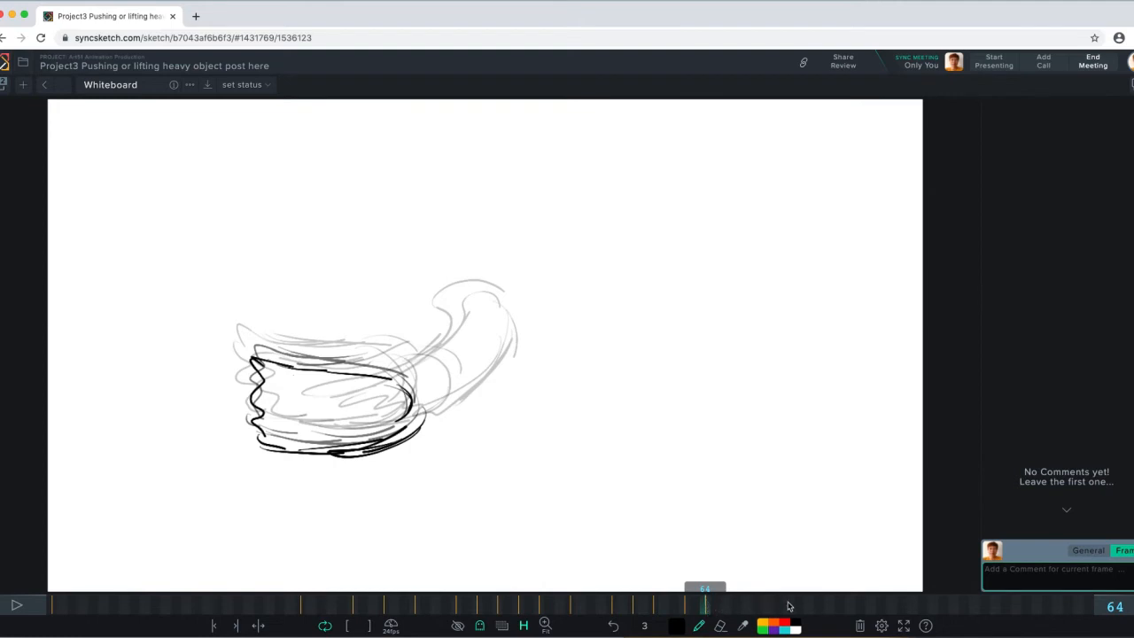
- Set the end of the playback range at frame 74
{"action": "left_click", "coordinate": [818, 608]}
{"action": "left_click", "coordinate": [804, 609]}
{"action": "left_click", "coordinate": [806, 608]}
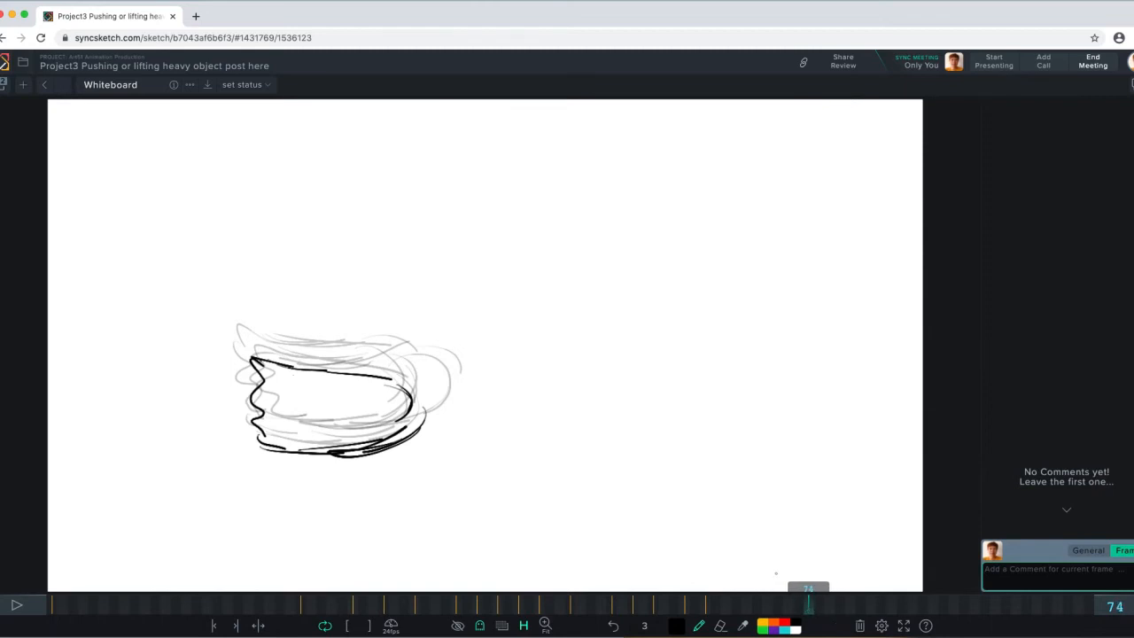
{"action": "left_click", "coordinate": [370, 626]}
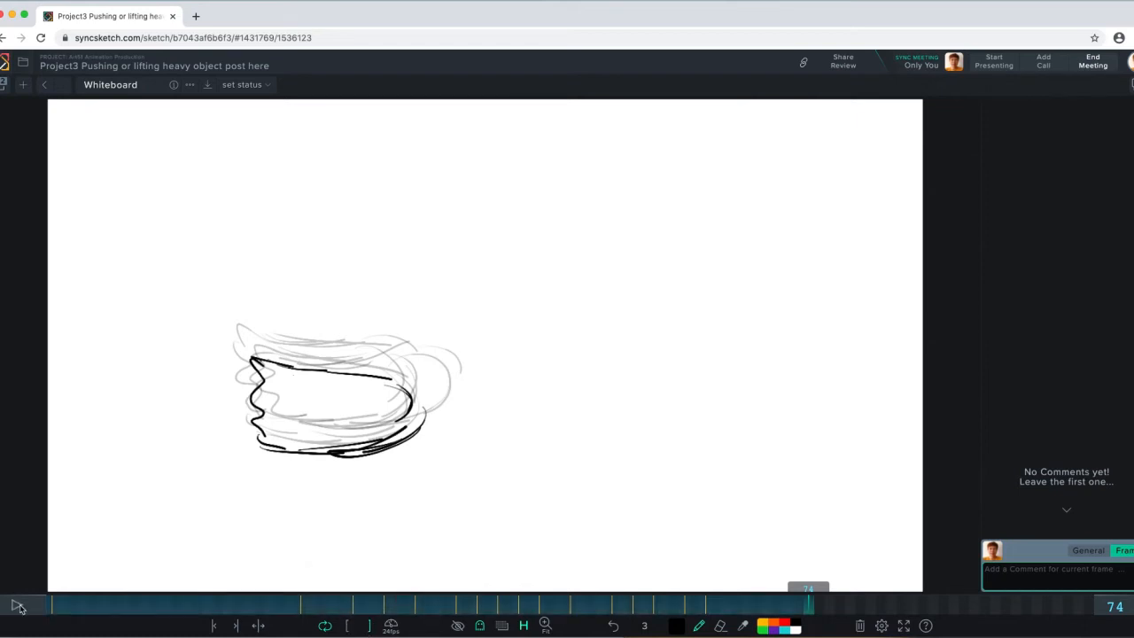
- Turn ghosting off and play the animation to review the motion
{"action": "left_click", "coordinate": [479, 625]}
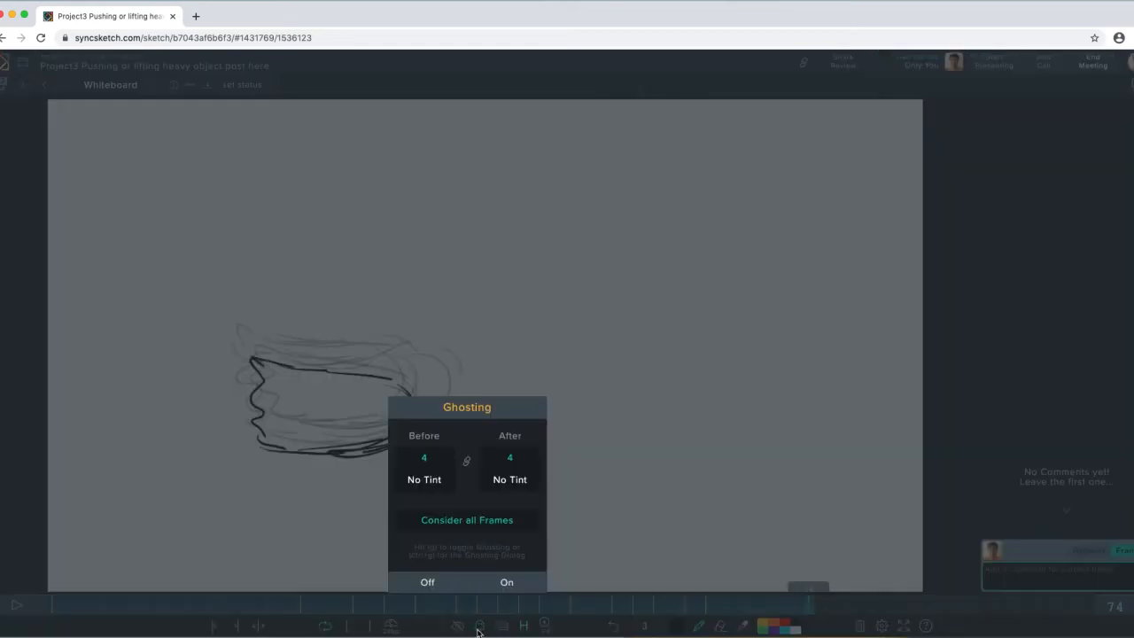
{"action": "left_click", "coordinate": [427, 581]}
{"action": "left_click", "coordinate": [16, 605]}
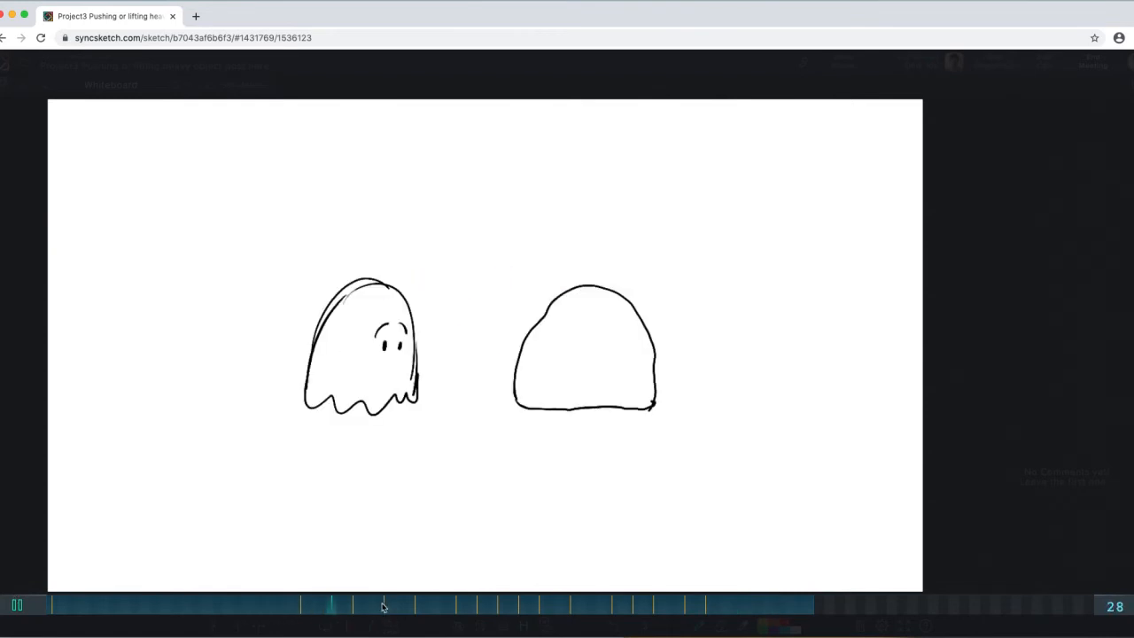
{"action": "left_click", "coordinate": [16, 604]}
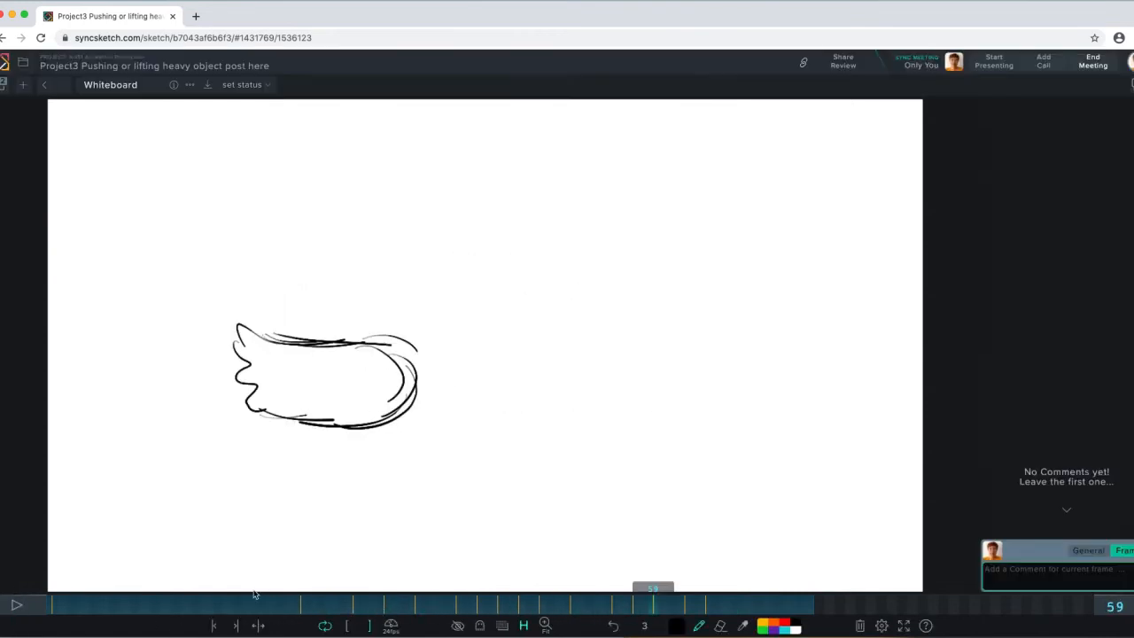
- Return to the frame 30 drawing and turn ghosting back on
{"action": "left_click", "coordinate": [299, 608]}
{"action": "left_click", "coordinate": [352, 606]}
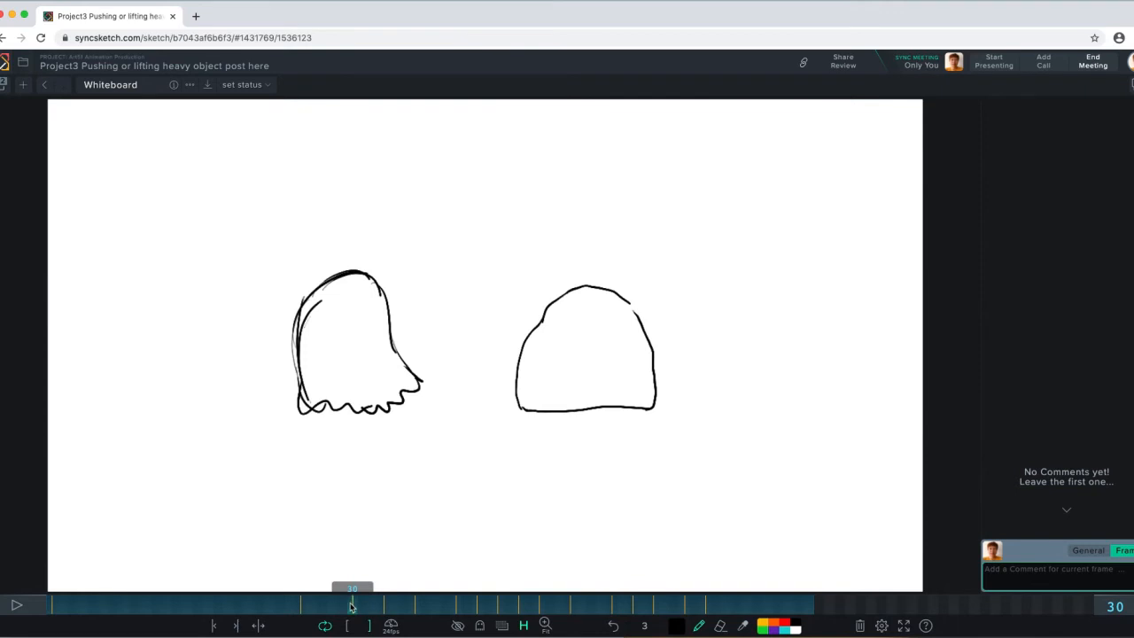
{"action": "left_click", "coordinate": [480, 626]}
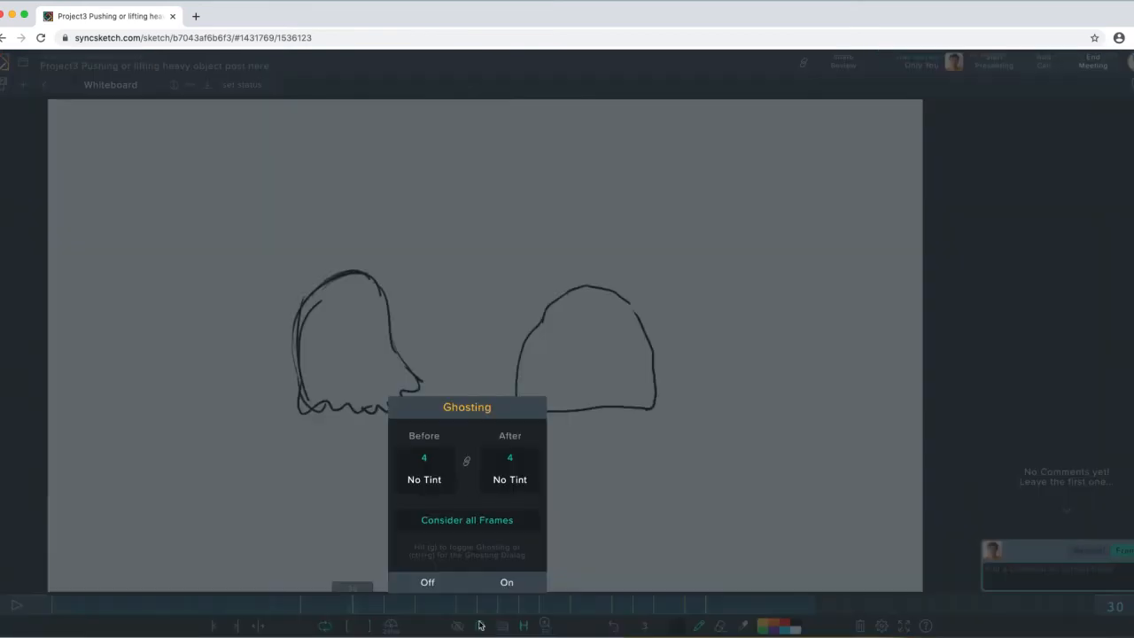
{"action": "left_click", "coordinate": [506, 583]}
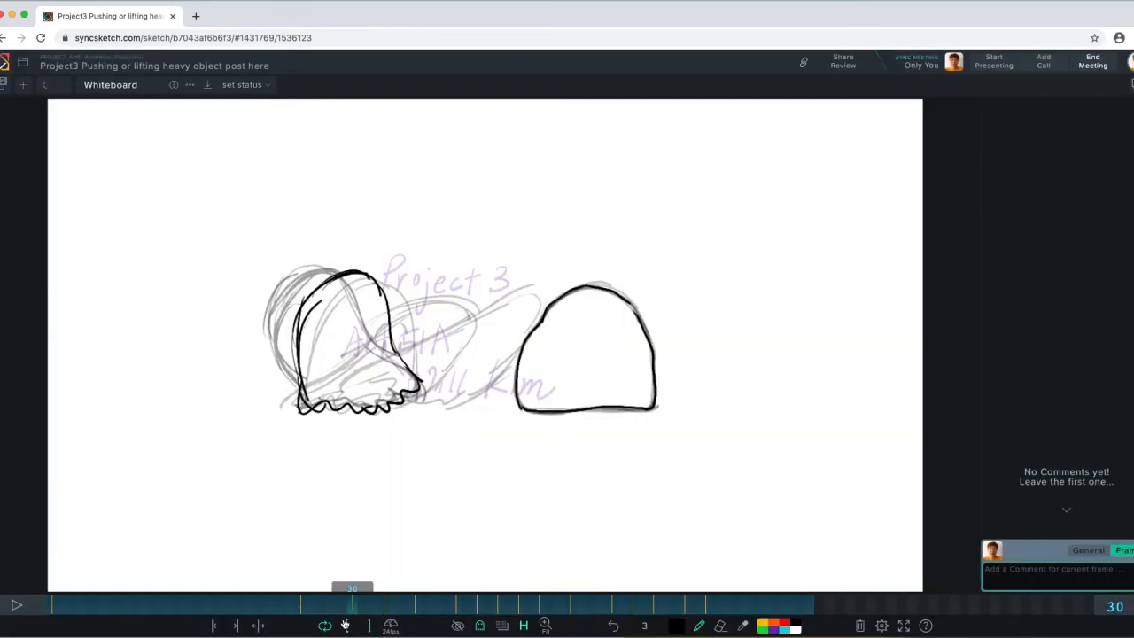
- On frame 33, draw the ghost's eyes and eyebrows
{"action": "left_click", "coordinate": [301, 606]}
{"action": "left_click", "coordinate": [352, 606]}
{"action": "left_click", "coordinate": [384, 606]}
{"action": "left_click_drag", "start_coordinate": [327, 311], "coordinate": [326, 332]}
{"action": "left_click_drag", "start_coordinate": [342, 321], "coordinate": [343, 337]}
{"action": "mouse_move", "coordinate": [345, 305]}
{"action": "left_mouse_down"}
{"action": "mouse_move", "coordinate": [355, 332]}
{"action": "mouse_move", "coordinate": [323, 330]}
{"action": "left_mouse_up"}
- On frame 36, draw the ghost's eye and eyebrow marks
{"action": "left_click", "coordinate": [419, 608]}
{"action": "left_click_drag", "start_coordinate": [337, 322], "coordinate": [340, 332]}
{"action": "left_click_drag", "start_coordinate": [343, 305], "coordinate": [350, 310]}
- Draw the ghost's squinting eye marks near the front of its head on frames 40 and 44
{"action": "left_click", "coordinate": [456, 605]}
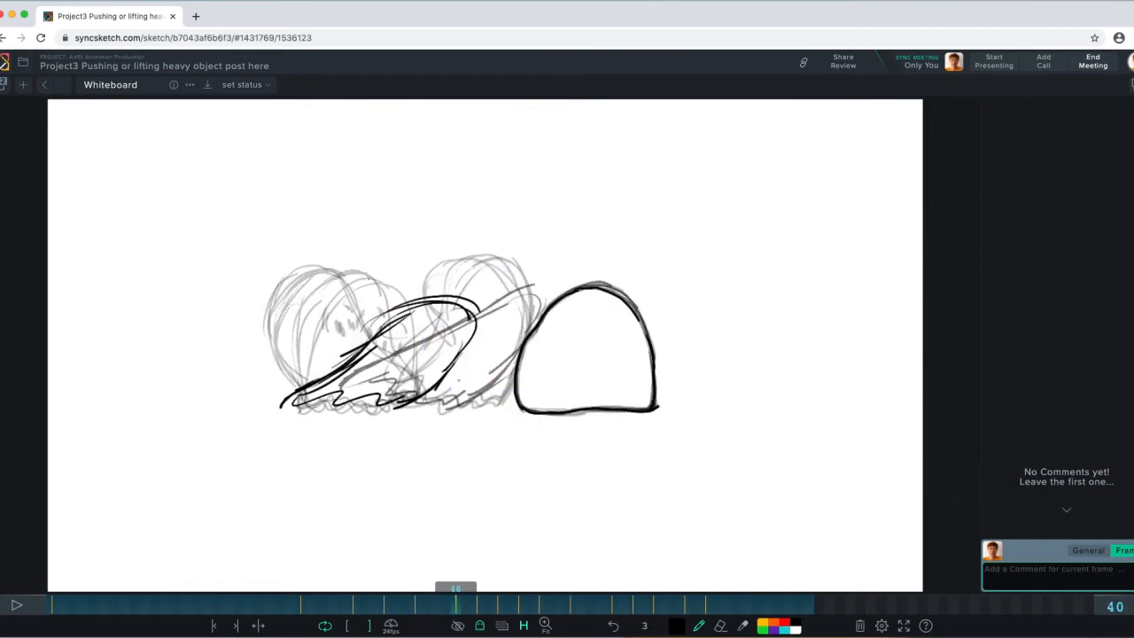
{"action": "left_click_drag", "start_coordinate": [429, 328], "coordinate": [453, 337]}
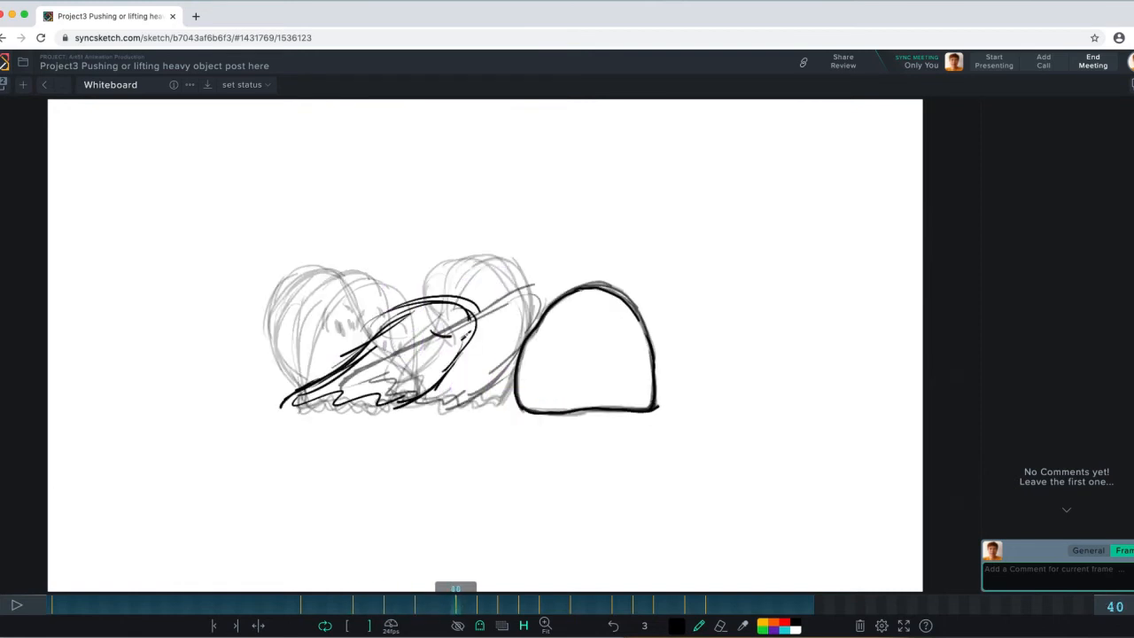
{"action": "left_click", "coordinate": [477, 606]}
{"action": "left_click", "coordinate": [497, 606]}
{"action": "left_click_drag", "start_coordinate": [503, 287], "coordinate": [520, 295]}
{"action": "mouse_move", "coordinate": [511, 307]}
{"action": "left_mouse_down"}
{"action": "mouse_move", "coordinate": [520, 307]}
{"action": "mouse_move", "coordinate": [512, 292]}
{"action": "left_mouse_up"}
- Add the ghost's facial marks on the frame 48 and frame 51 drawings
{"action": "left_click", "coordinate": [520, 606]}
{"action": "left_click", "coordinate": [537, 606]}
{"action": "mouse_move", "coordinate": [494, 302]}
{"action": "left_mouse_down"}
{"action": "mouse_move", "coordinate": [512, 303]}
{"action": "mouse_move", "coordinate": [507, 292]}
{"action": "left_mouse_up"}
{"action": "left_click", "coordinate": [572, 606]}
{"action": "mouse_move", "coordinate": [494, 304]}
{"action": "left_mouse_down"}
{"action": "mouse_move", "coordinate": [512, 305]}
{"action": "mouse_move", "coordinate": [497, 304]}
{"action": "left_mouse_up"}
- On frame 55, draw the slumping ghost's eyes and eyebrows
{"action": "left_click", "coordinate": [613, 606]}
{"action": "left_click_drag", "start_coordinate": [512, 309], "coordinate": [490, 331]}
{"action": "left_click_drag", "start_coordinate": [506, 330], "coordinate": [502, 336]}
- Draw the falling ghost's eyes and eyebrows, turned sideways, on frames 57 and 59
{"action": "left_click", "coordinate": [631, 606]}
{"action": "mouse_move", "coordinate": [406, 366]}
{"action": "left_mouse_down"}
{"action": "mouse_move", "coordinate": [417, 373]}
{"action": "mouse_move", "coordinate": [405, 379]}
{"action": "left_mouse_up"}
{"action": "mouse_move", "coordinate": [405, 395]}
{"action": "left_mouse_down"}
{"action": "mouse_move", "coordinate": [392, 404]}
{"action": "mouse_move", "coordinate": [389, 381]}
{"action": "left_mouse_up"}
{"action": "mouse_move", "coordinate": [380, 395]}
{"action": "left_mouse_down"}
{"action": "mouse_move", "coordinate": [378, 376]}
{"action": "mouse_move", "coordinate": [370, 401]}
{"action": "left_mouse_up"}
{"action": "key", "text": "Right"}
{"action": "key", "text": "Right"}
{"action": "left_click_drag", "start_coordinate": [353, 380], "coordinate": [365, 380]}
{"action": "mouse_move", "coordinate": [354, 391]}
{"action": "left_mouse_down"}
{"action": "mouse_move", "coordinate": [366, 390]}
{"action": "mouse_move", "coordinate": [357, 419]}
{"action": "left_mouse_up"}
- Draw the lying ghost's sideways eyes and eyebrows on frames 62 and 64
{"action": "left_click", "coordinate": [684, 605]}
{"action": "mouse_move", "coordinate": [341, 395]}
{"action": "left_mouse_down"}
{"action": "mouse_move", "coordinate": [353, 407]}
{"action": "mouse_move", "coordinate": [366, 399]}
{"action": "left_mouse_up"}
{"action": "key", "text": "Right"}
{"action": "key", "text": "Right"}
{"action": "mouse_move", "coordinate": [364, 410]}
{"action": "left_mouse_down"}
{"action": "mouse_move", "coordinate": [352, 426]}
{"action": "mouse_move", "coordinate": [354, 401]}
{"action": "left_mouse_up"}
{"action": "left_click_drag", "start_coordinate": [341, 411], "coordinate": [349, 412]}
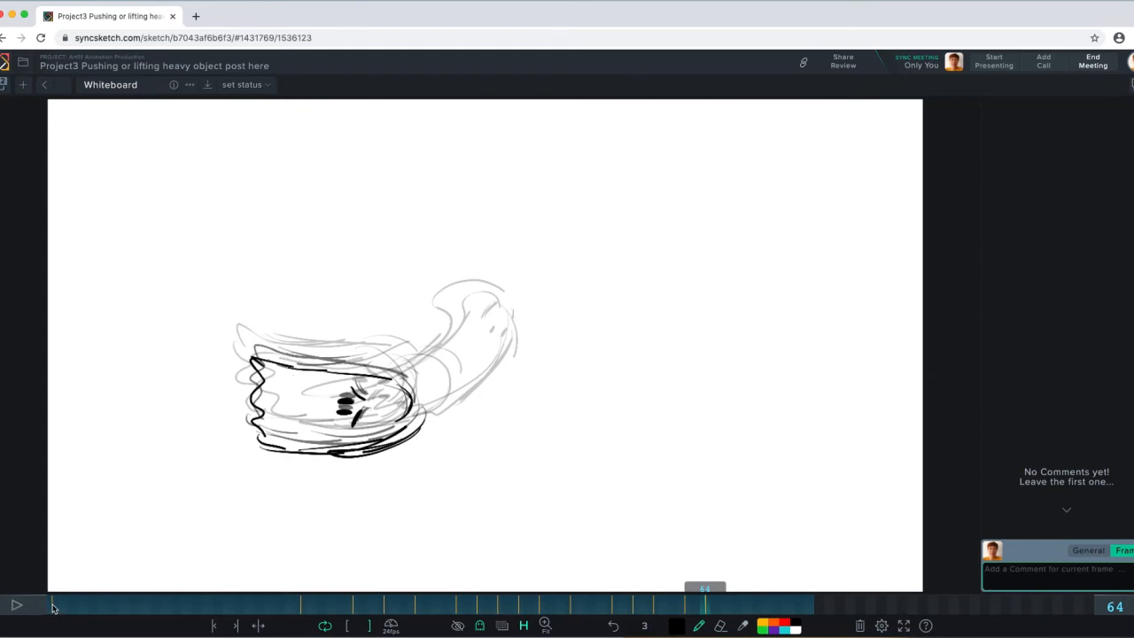
- Turn ghosting off so only the current drawing shows during playback
{"action": "left_click", "coordinate": [29, 608]}
{"action": "left_click", "coordinate": [27, 608]}
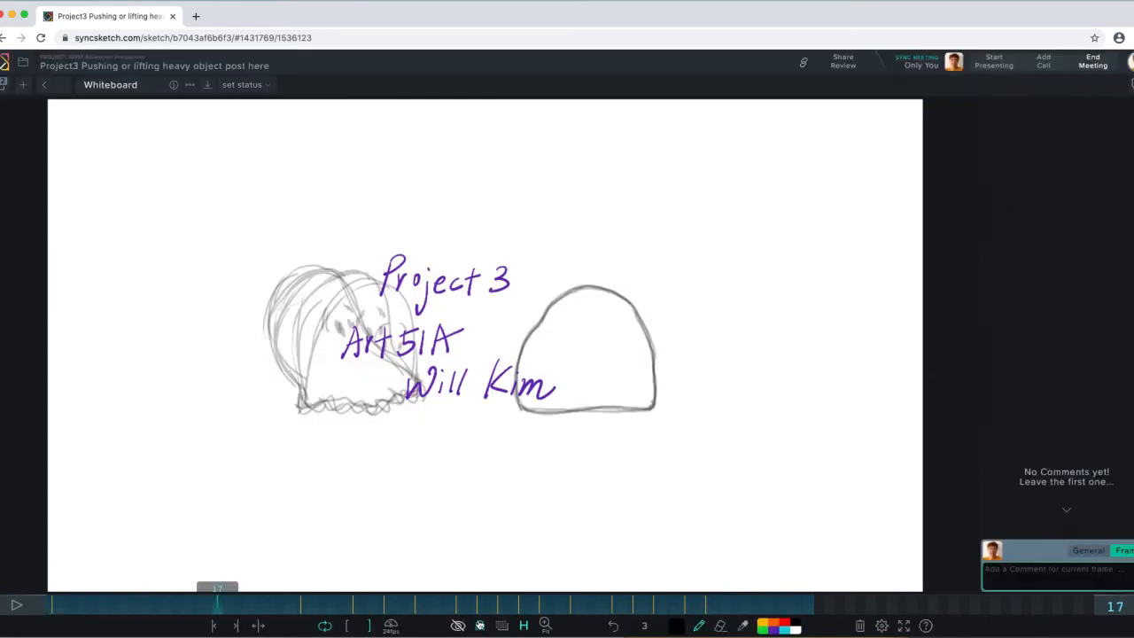
{"action": "left_click", "coordinate": [479, 626]}
{"action": "left_click", "coordinate": [427, 581]}
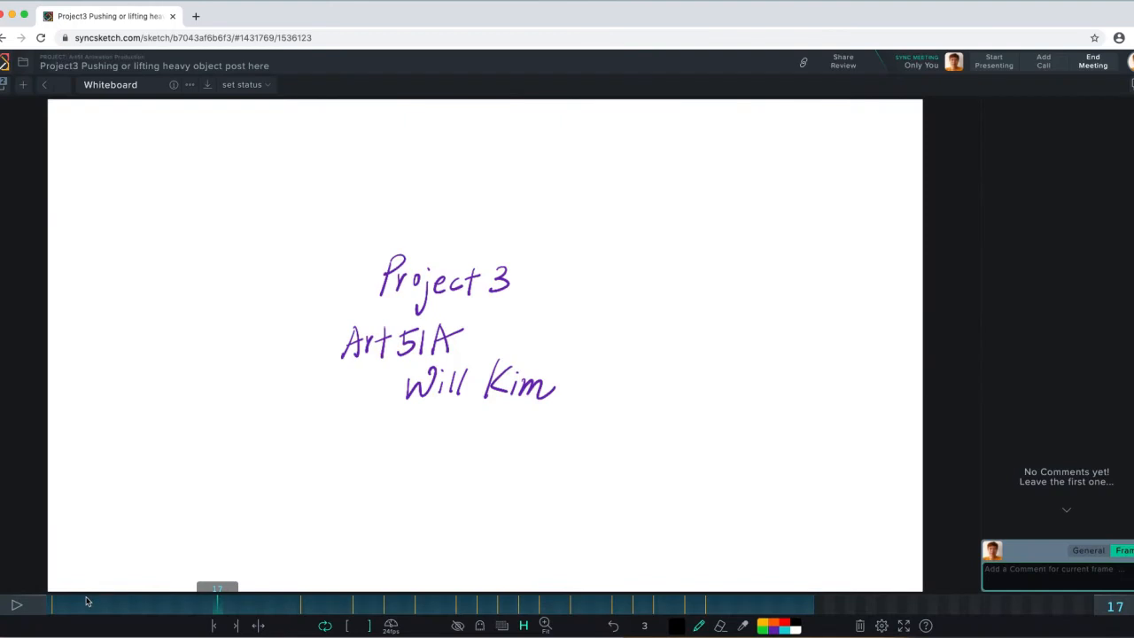
- Play the finished animation from frame 1 and return to the first frame
{"action": "left_click", "coordinate": [52, 606]}
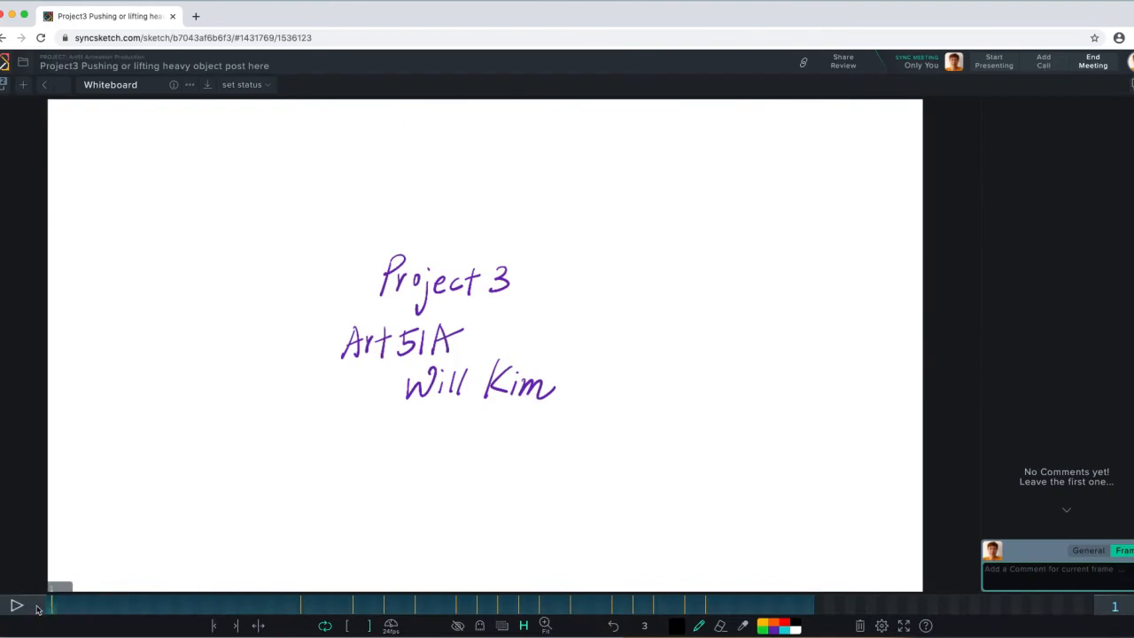
{"action": "left_click", "coordinate": [29, 608]}
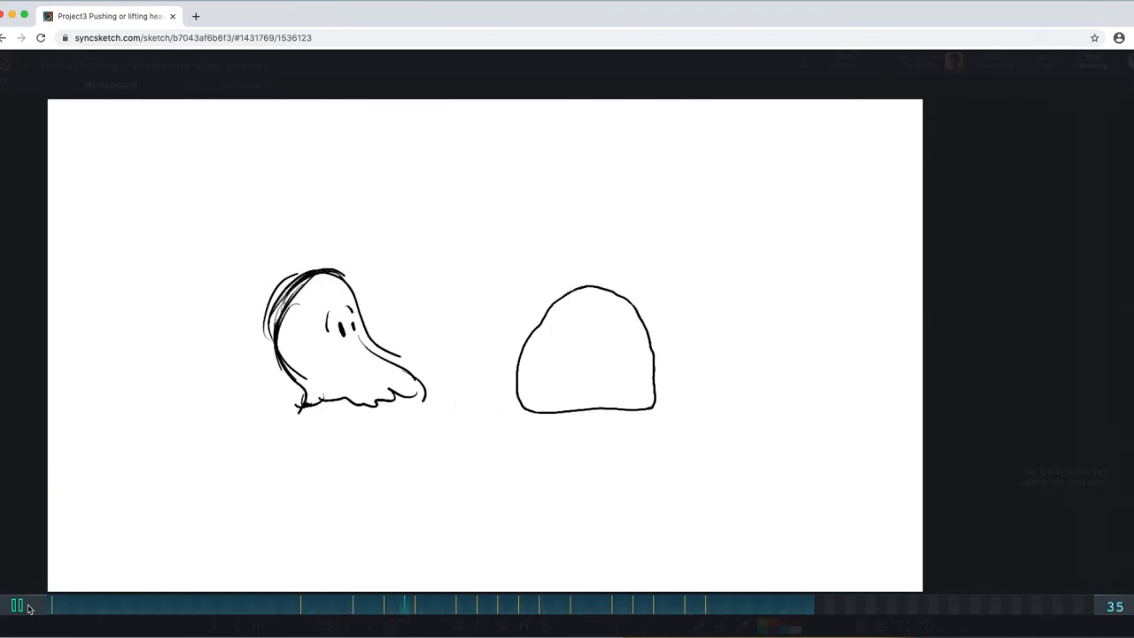
{"action": "left_click", "coordinate": [18, 606]}
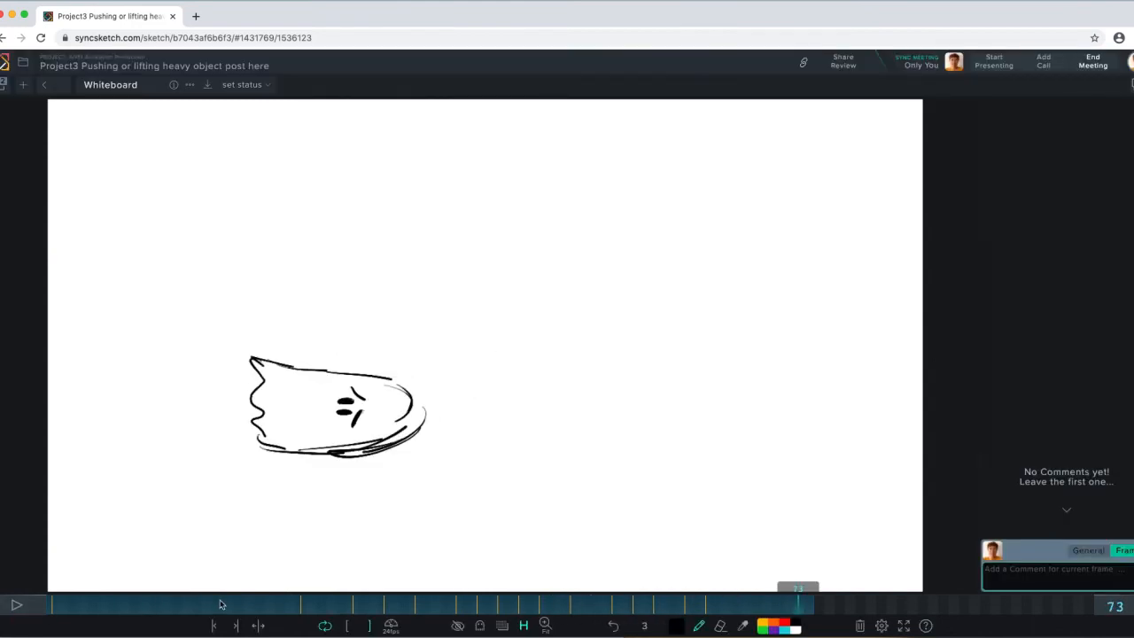
{"action": "left_click", "coordinate": [53, 603]}
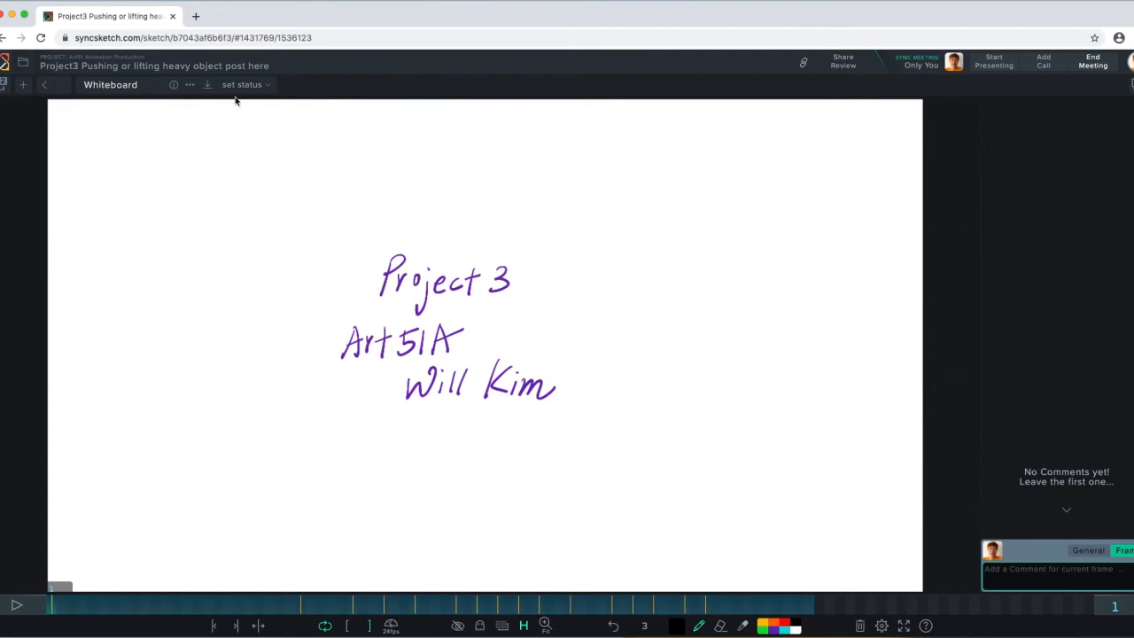
- Check the Art51 Animation Production assignments list and reopen the second Whiteboard under the Project3 assignment
{"action": "left_click", "coordinate": [105, 59]}
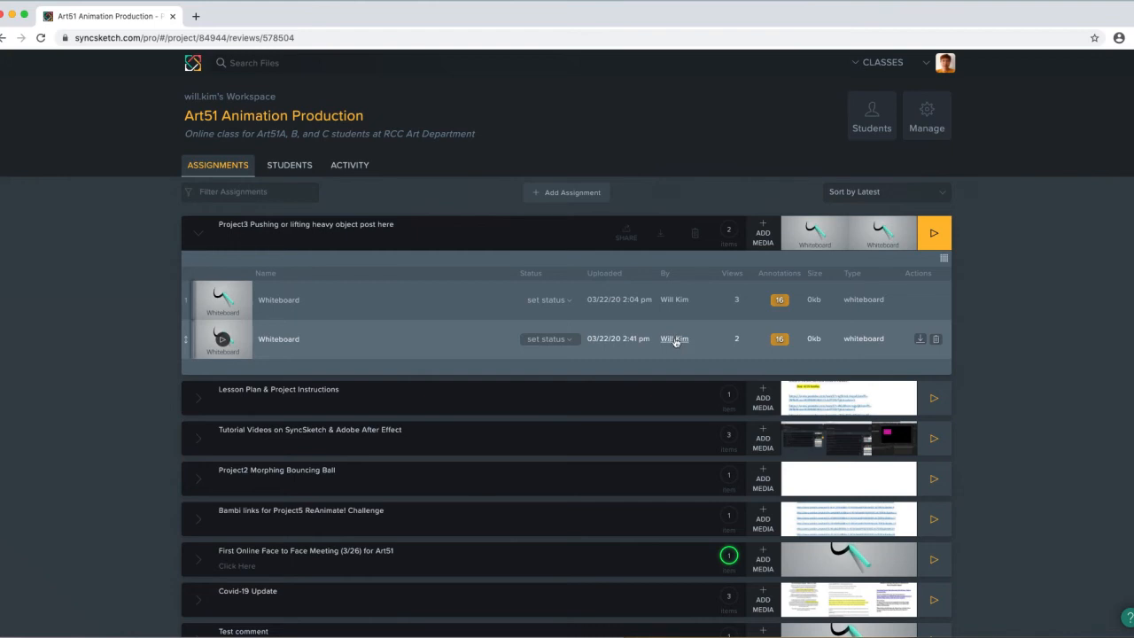
{"action": "left_click", "coordinate": [221, 342]}
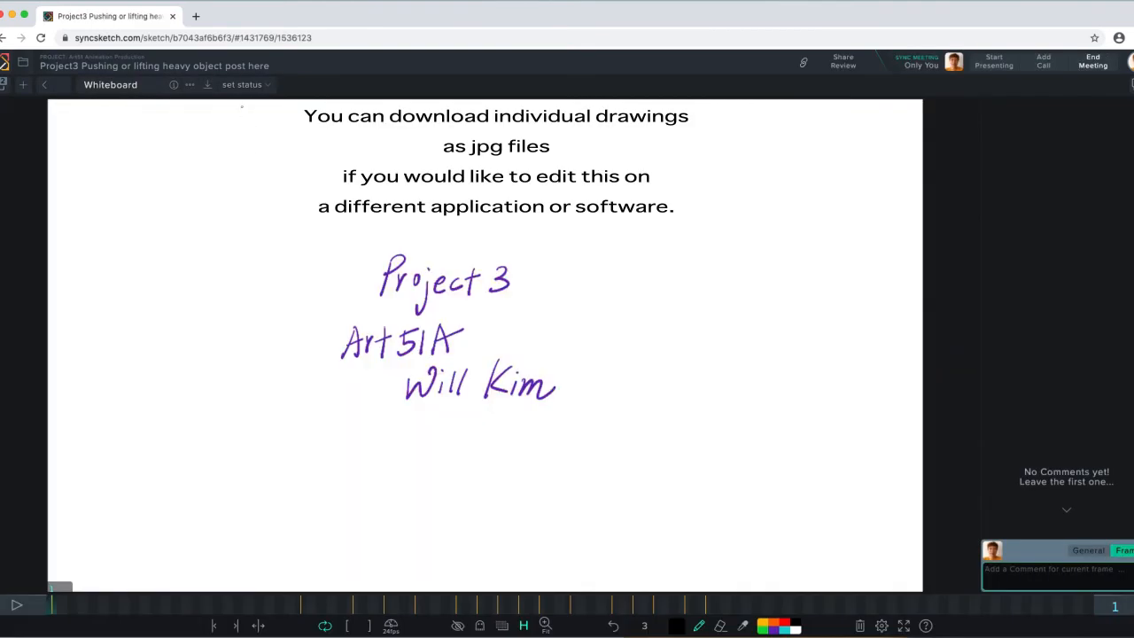
- Download the whiteboard's sketches as a ZIP and preview the extracted Sketches_Whiteboard 2 folder
{"action": "left_click", "coordinate": [207, 86]}
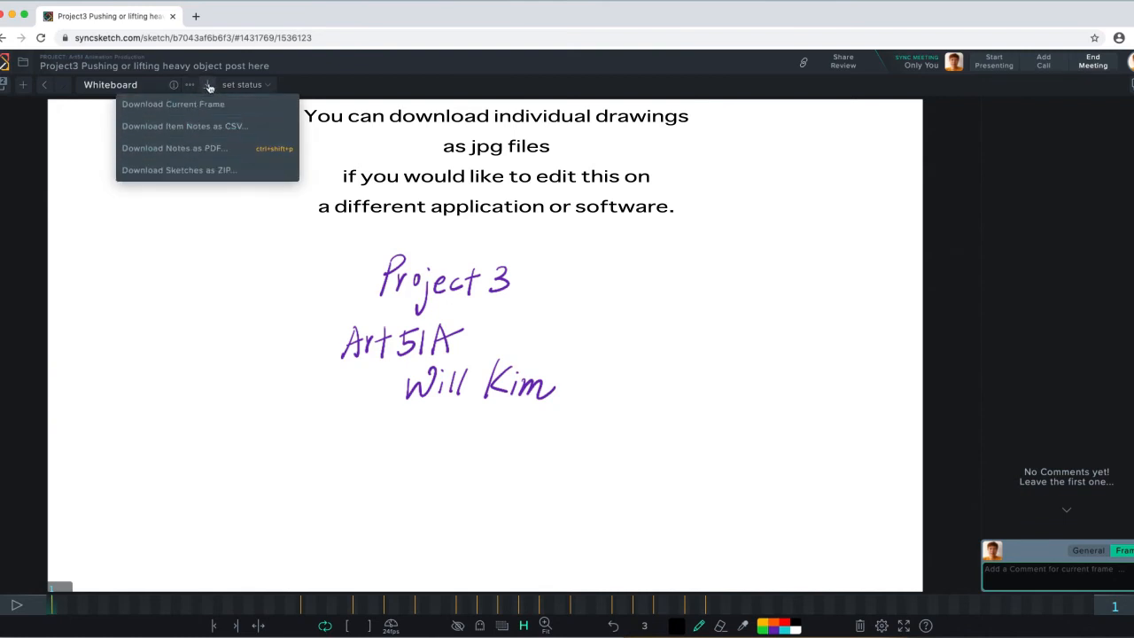
{"action": "left_click", "coordinate": [220, 175]}
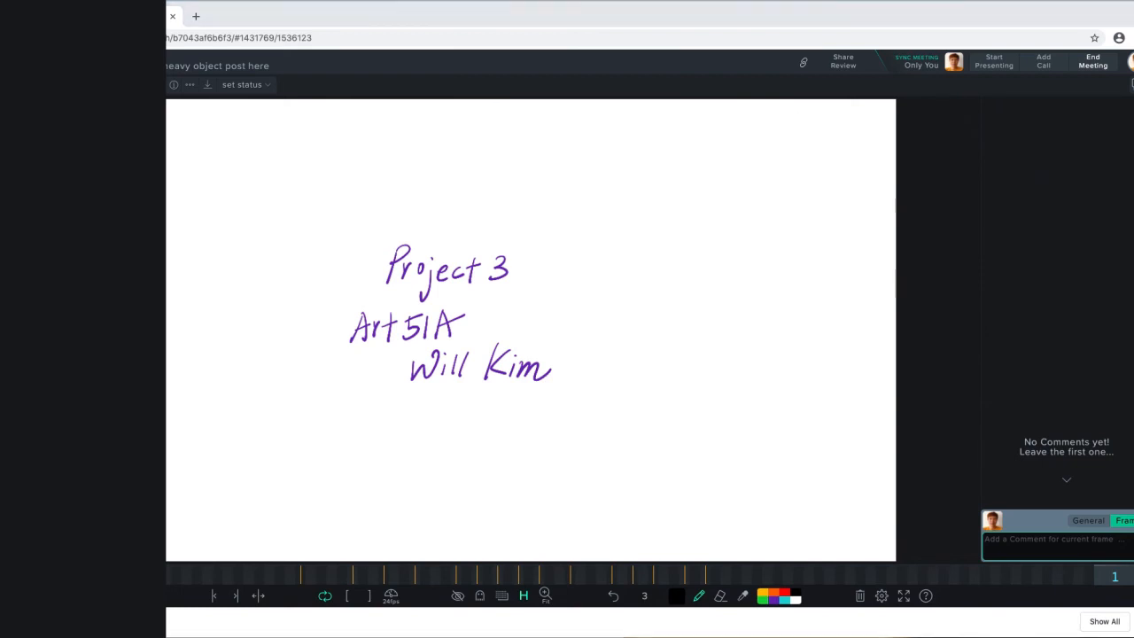
{"action": "key", "text": "space"}
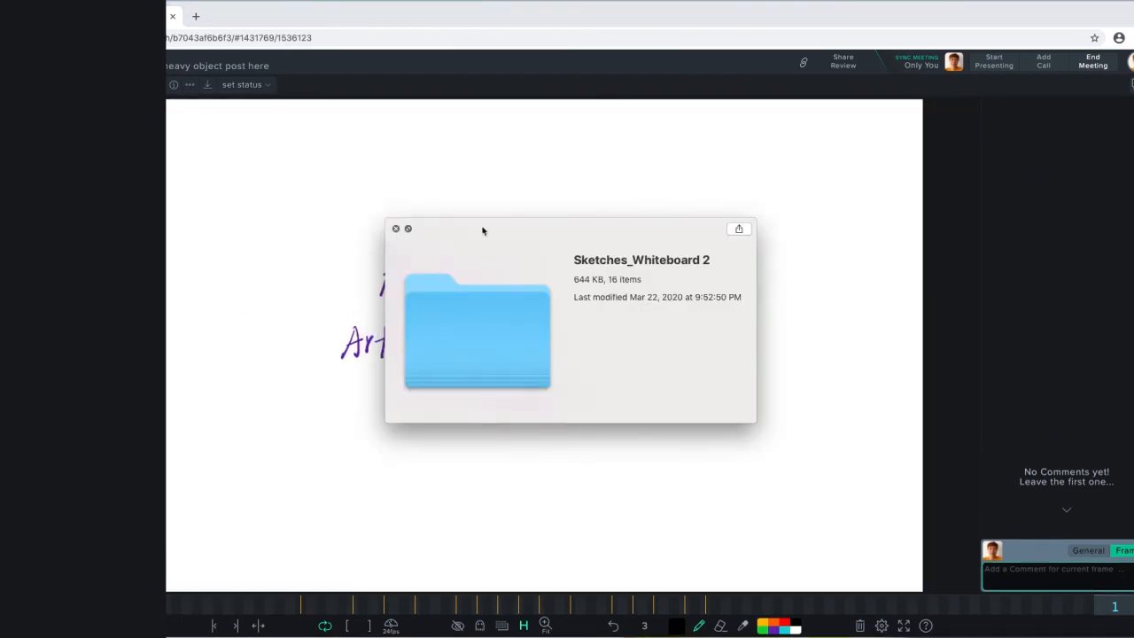
- Close the folder preview, open Whiteboard.v1.00001.jpg from the Sketches_Whiteboard 2 folder to view it, and close the image
{"action": "left_click", "coordinate": [396, 229]}
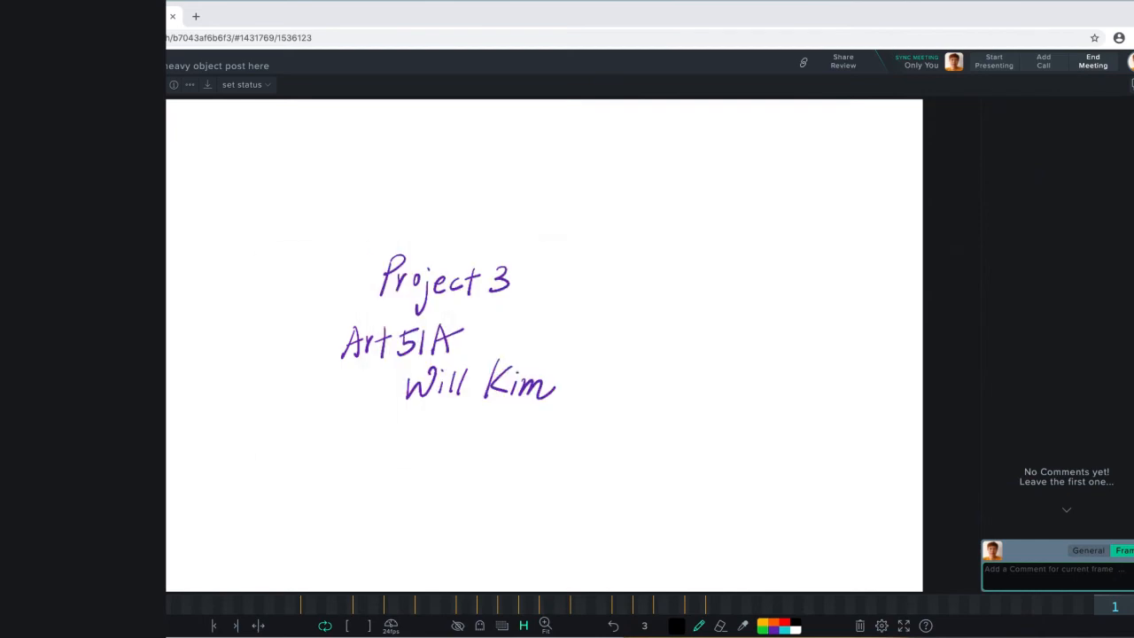
{"action": "left_click_drag", "start_coordinate": [443, 119], "coordinate": [120, 92]}
{"action": "left_click", "coordinate": [232, 125]}
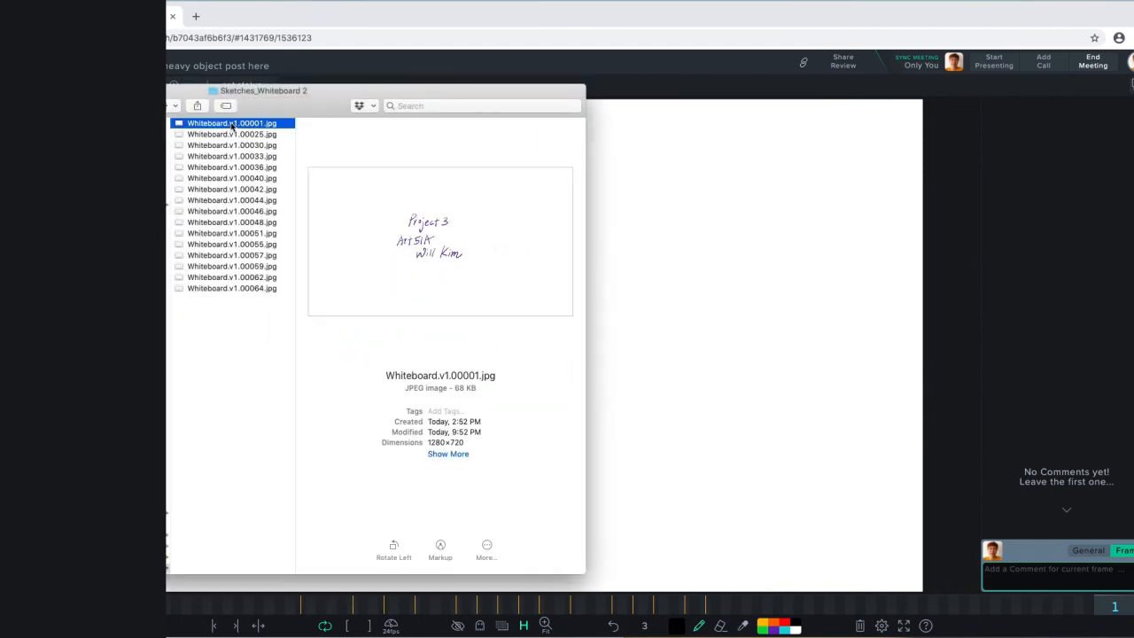
{"action": "double_click", "coordinate": [232, 125]}
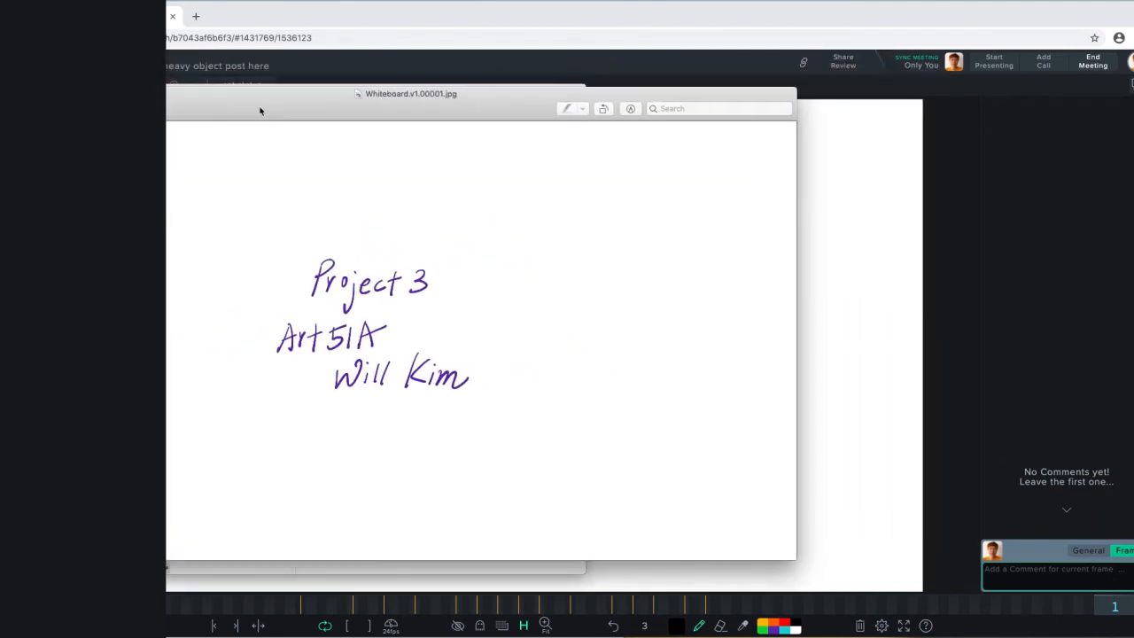
{"action": "key", "text": "super+w"}
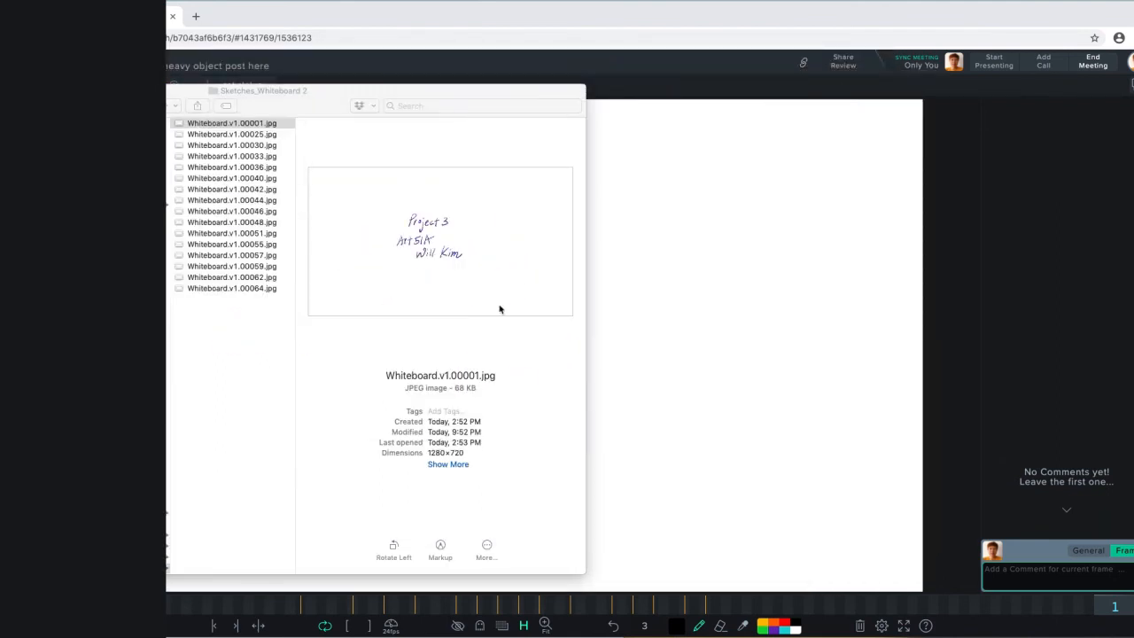
- Open all the exported sketches, Whiteboard.v1.00001.jpg through Whiteboard.v1.00064.jpg, together in Preview
{"action": "left_click", "coordinate": [213, 289]}
{"action": "left_click", "coordinate": [214, 290], "text": "shift"}
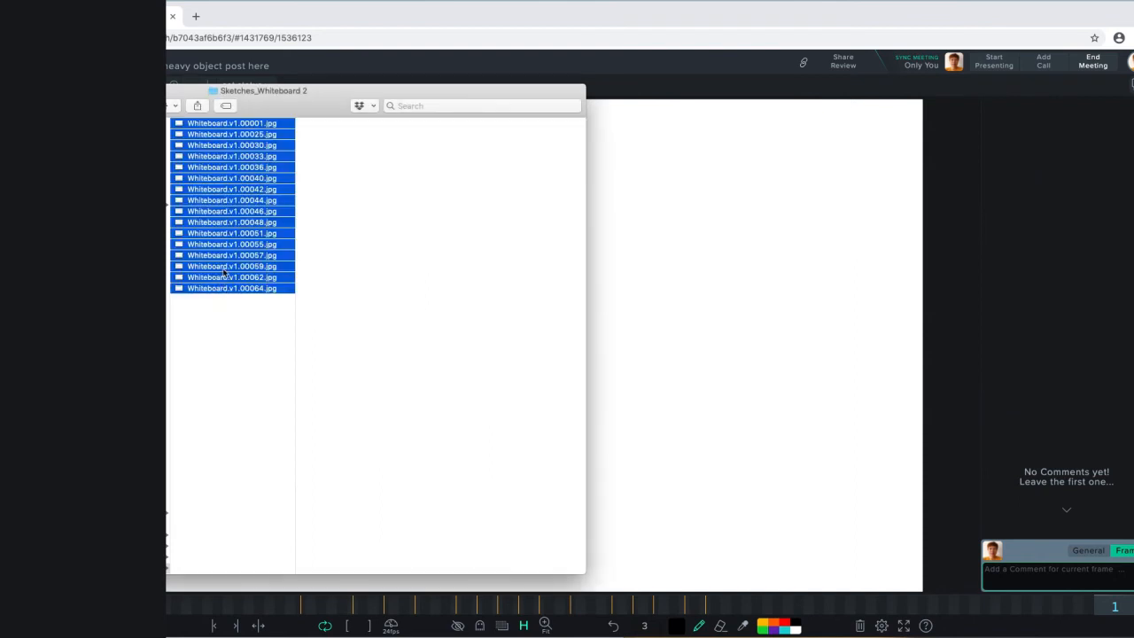
{"action": "double_click", "coordinate": [219, 277]}
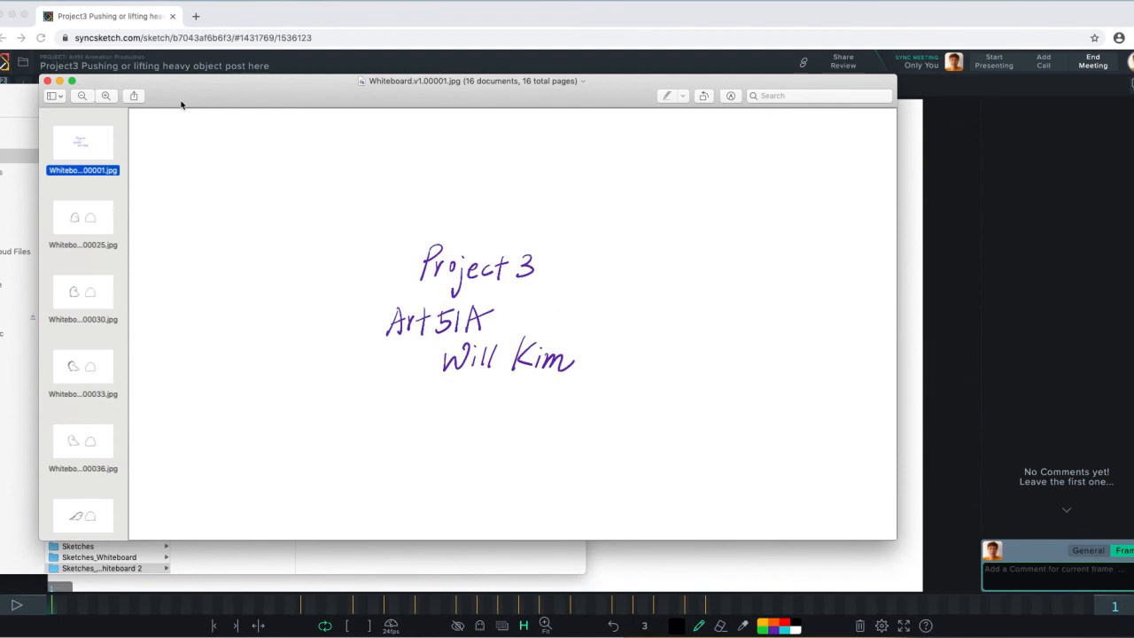
- Flip quickly forward and back through the exported sketches to check the ghost's motion, ending on Whiteboard.v1.00001.jpg
{"action": "key", "text": "Down"}
{"action": "key", "text": "Down"}
{"action": "key", "text": "Down"}
{"action": "key", "text": "Down"}
{"action": "key", "text": "Down"}
{"action": "key", "text": "Down"}
{"action": "key", "text": "Down"}
{"action": "key", "text": "Down"}
{"action": "key", "text": "Down"}
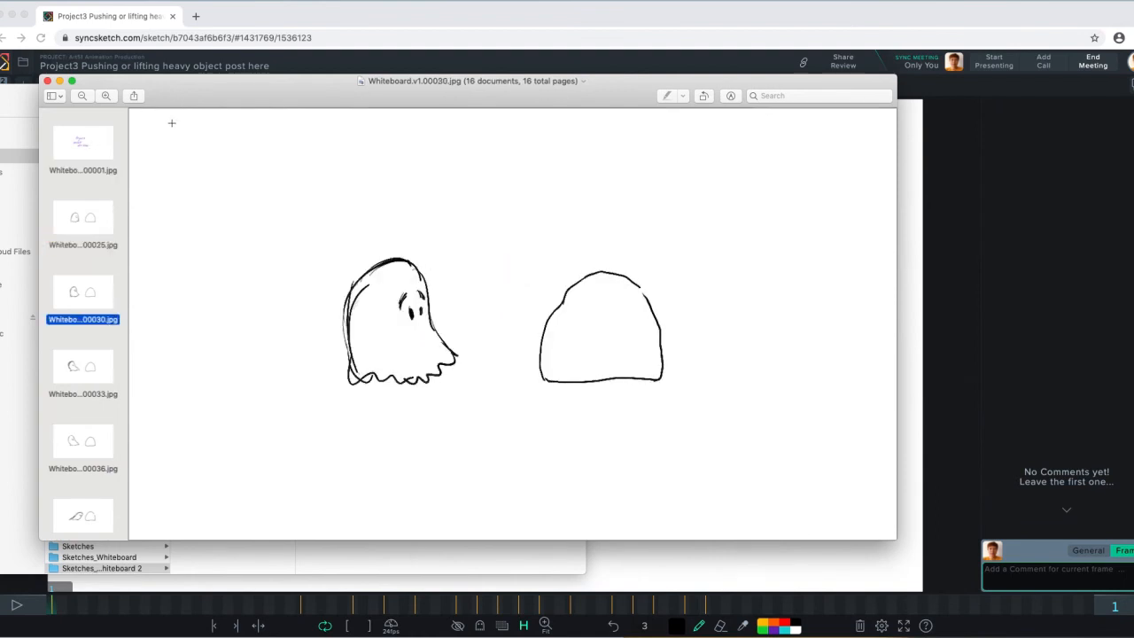
{"action": "key", "text": "Up"}
{"action": "key", "text": "Up"}
{"action": "key", "text": "Up"}
{"action": "key", "text": "Up"}
{"action": "key", "text": "Up"}
{"action": "key", "text": "Up"}
{"action": "key", "text": "Up"}
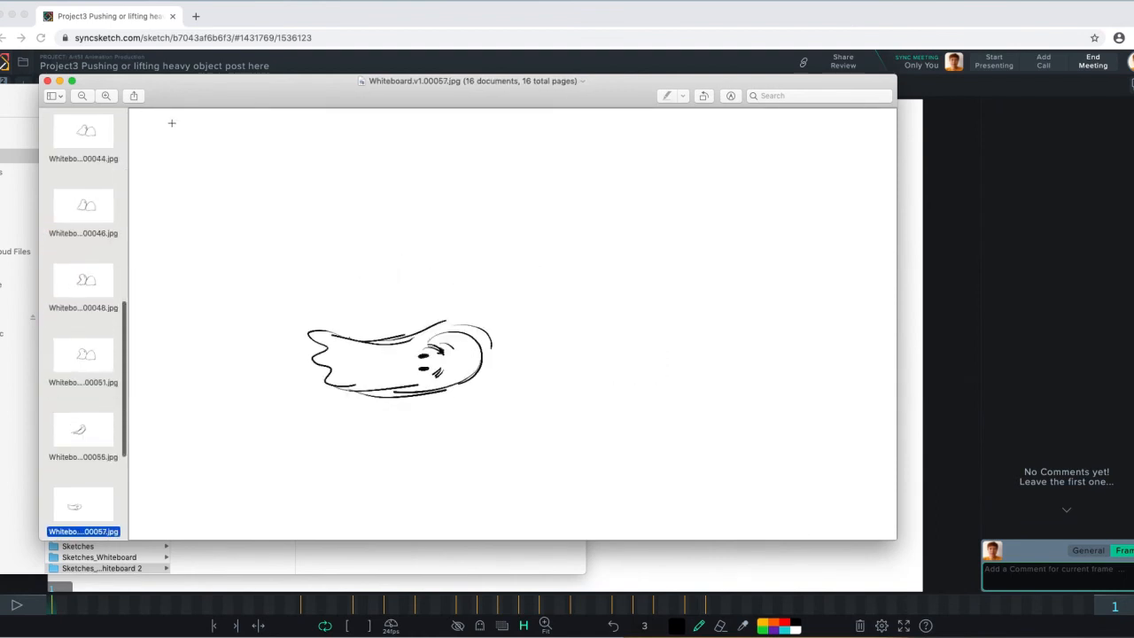
{"action": "key", "text": "Down"}
{"action": "key", "text": "Down"}
{"action": "key", "text": "Down"}
{"action": "key", "text": "Down"}
{"action": "key", "text": "Down"}
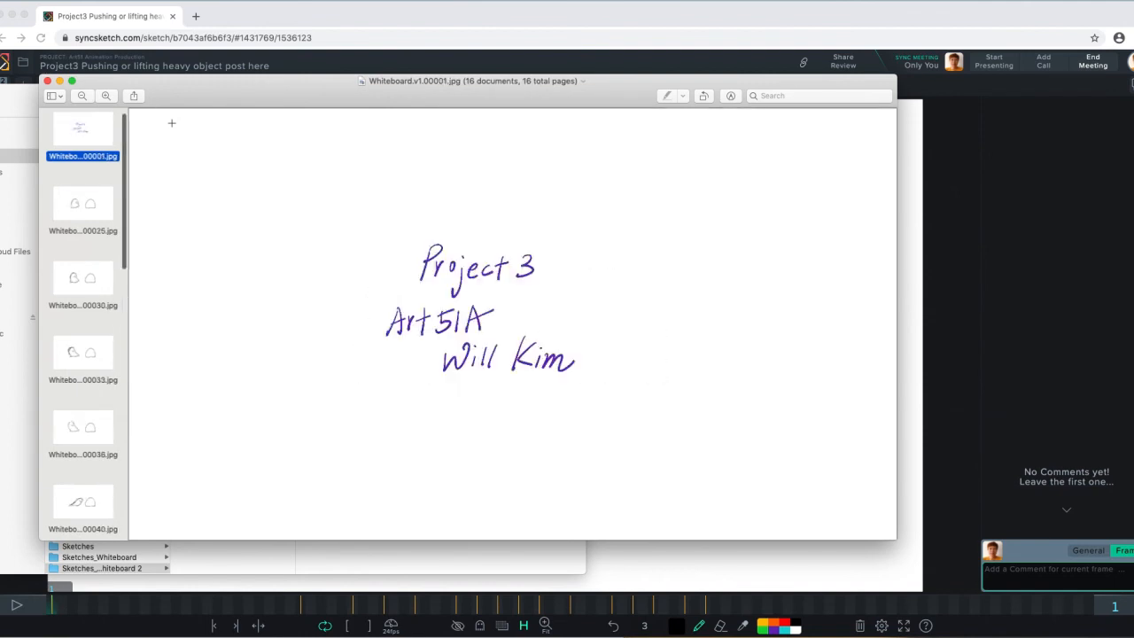
- Go through the sketches in order from the title page to the final drawing, Whiteboard.v1.00064.jpg
{"action": "key", "text": "Down"}
{"action": "key", "text": "Down"}
{"action": "key", "text": "Down"}
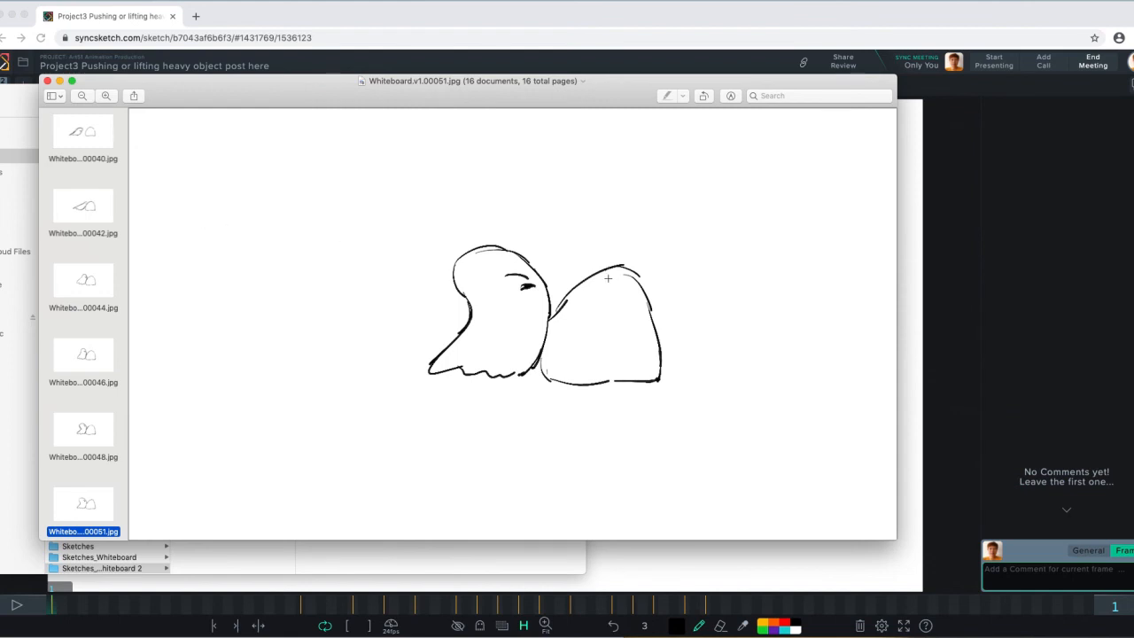
{"action": "scroll", "coordinate": [66, 442], "scroll_direction": "down", "scroll_amount": 5}
{"action": "left_click", "coordinate": [85, 285]}
{"action": "key", "text": "Down"}
{"action": "key", "text": "Down"}
{"action": "key", "text": "Down"}
{"action": "key", "text": "Down"}
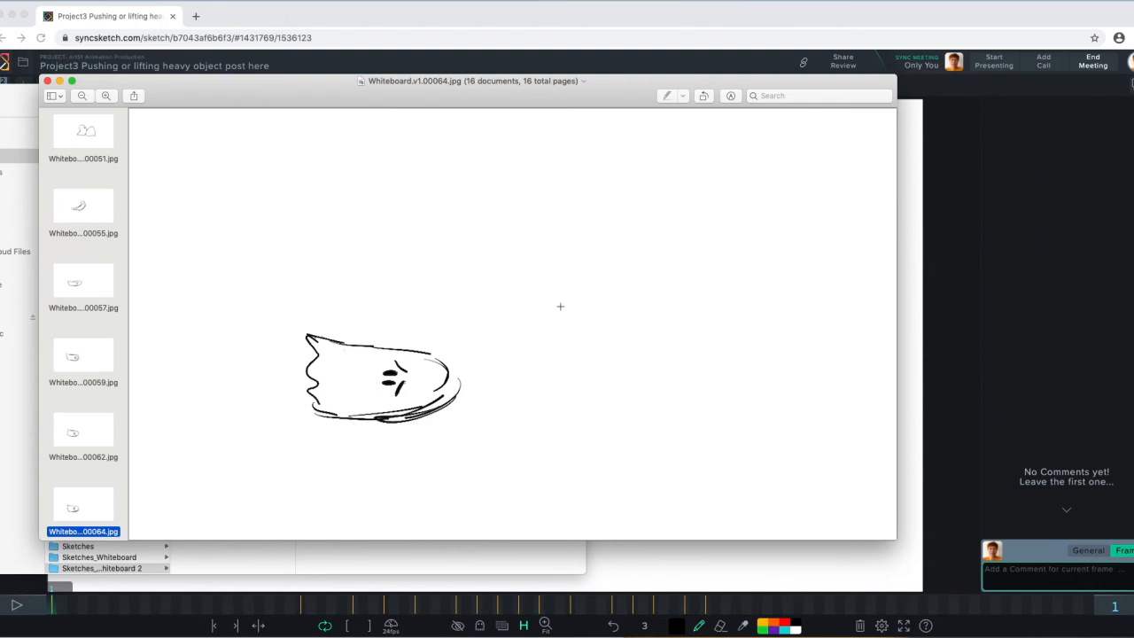
- Switch back to SyncSketch, return to the Art51 Animation Production assignments, and show the media upload options for the Project3 assignment
{"action": "left_click", "coordinate": [925, 176]}
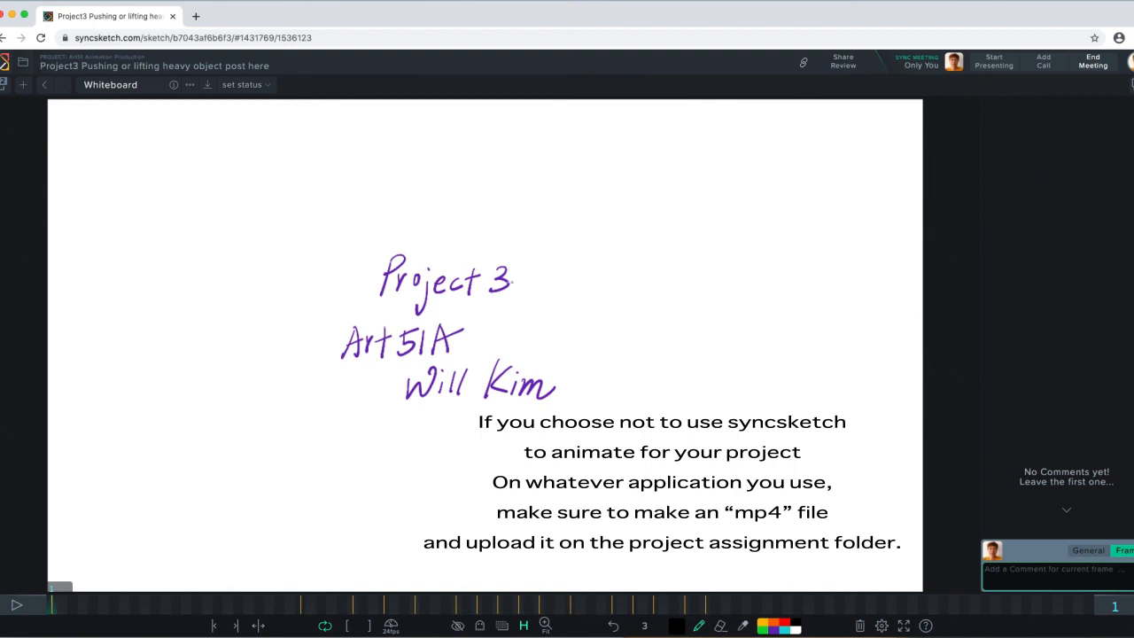
{"action": "left_click", "coordinate": [87, 64]}
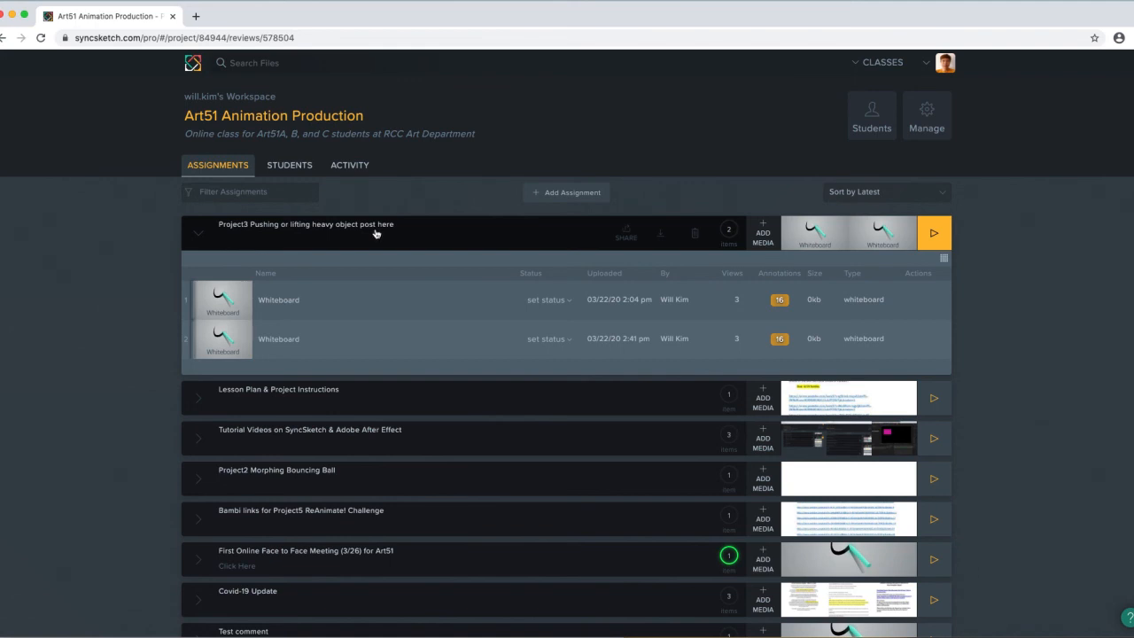
{"action": "left_click", "coordinate": [769, 239]}
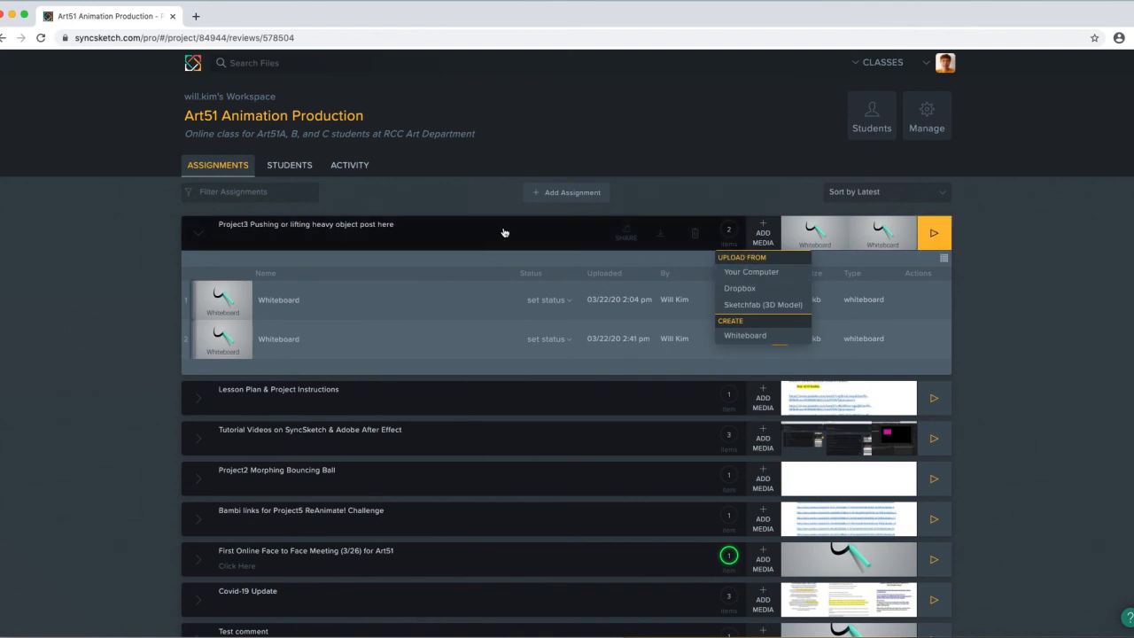
{"action": "left_click", "coordinate": [196, 234]}
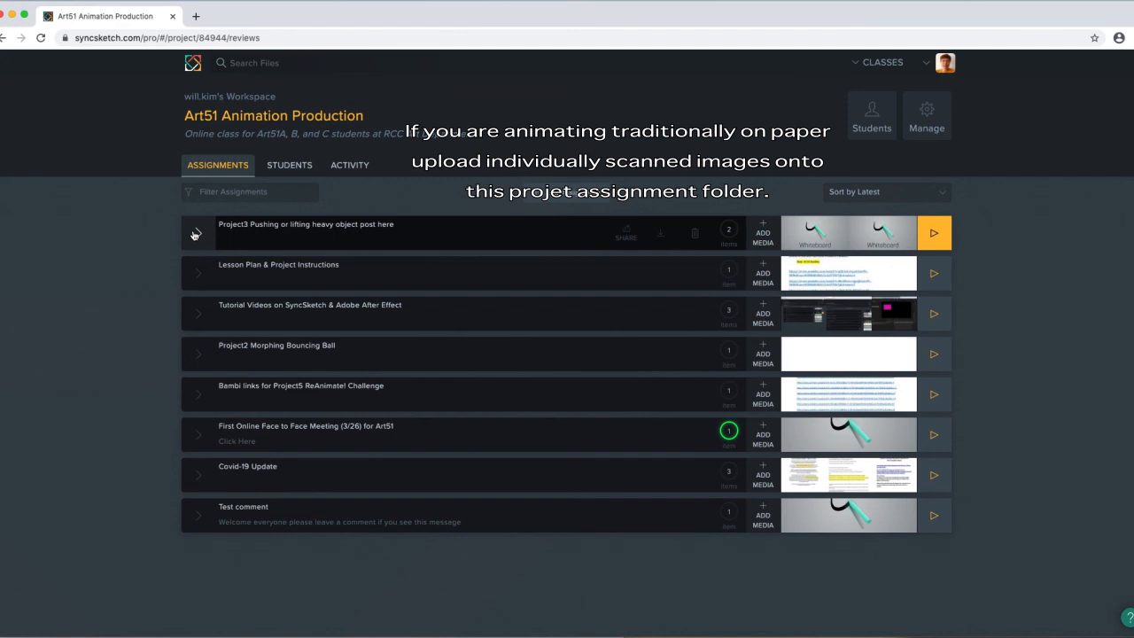
{"action": "left_click", "coordinate": [195, 232]}
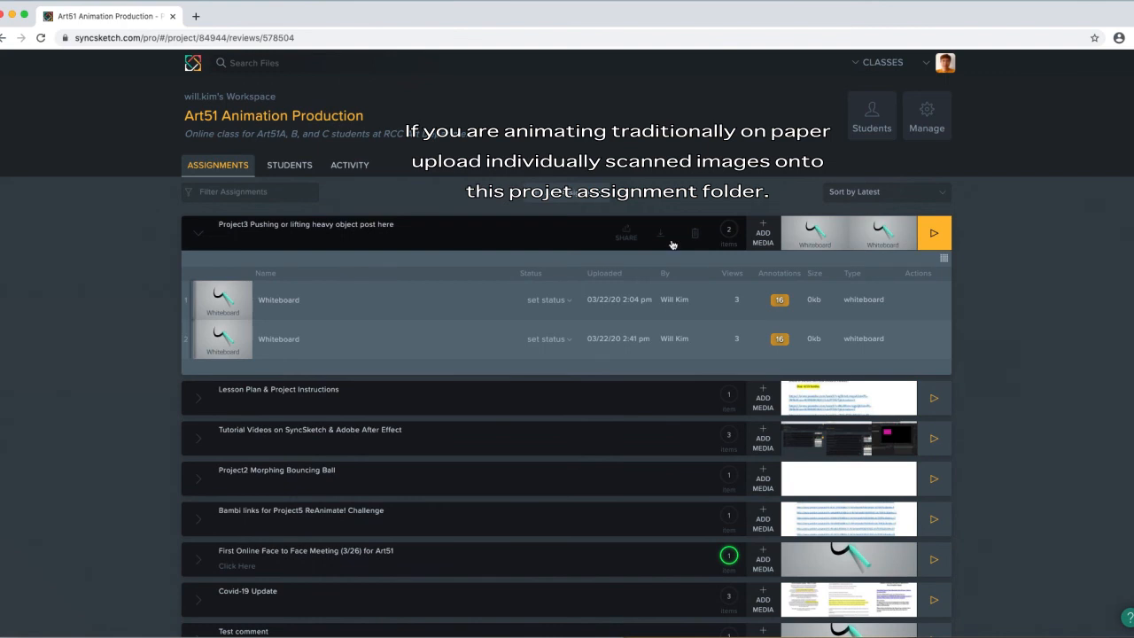
{"action": "left_click", "coordinate": [762, 236]}
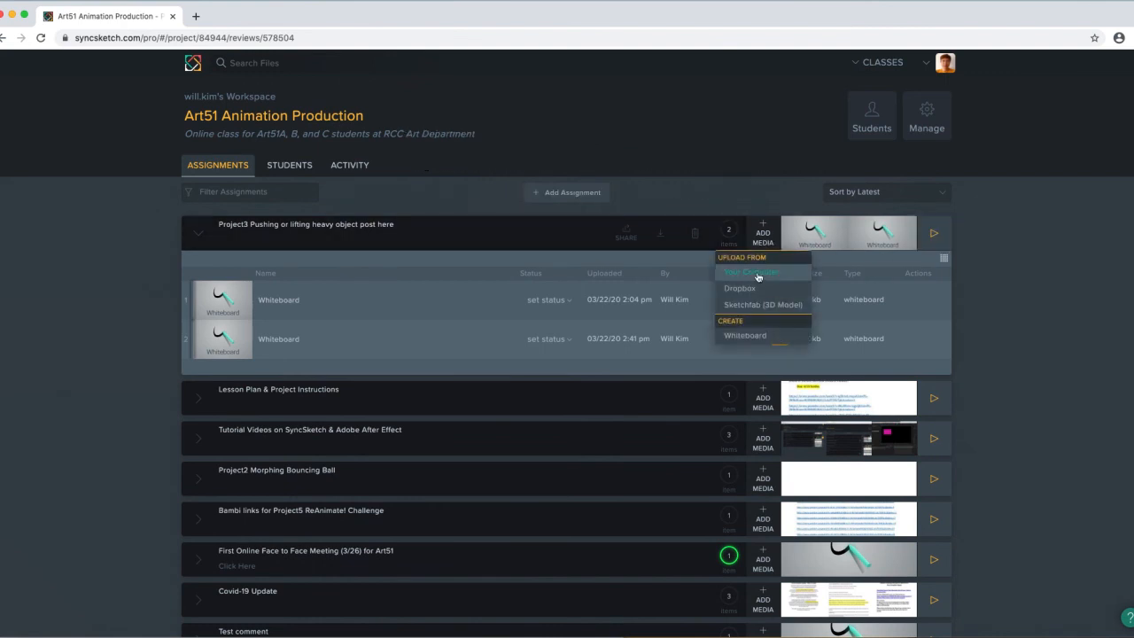